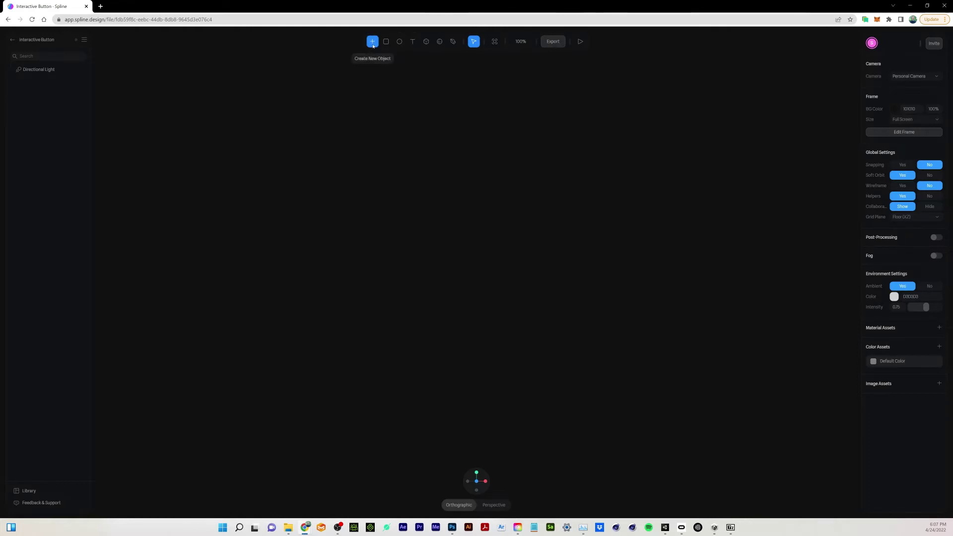
Draw a wide rectangle near the centre of the canvas.
click(373, 42)
click(392, 62)
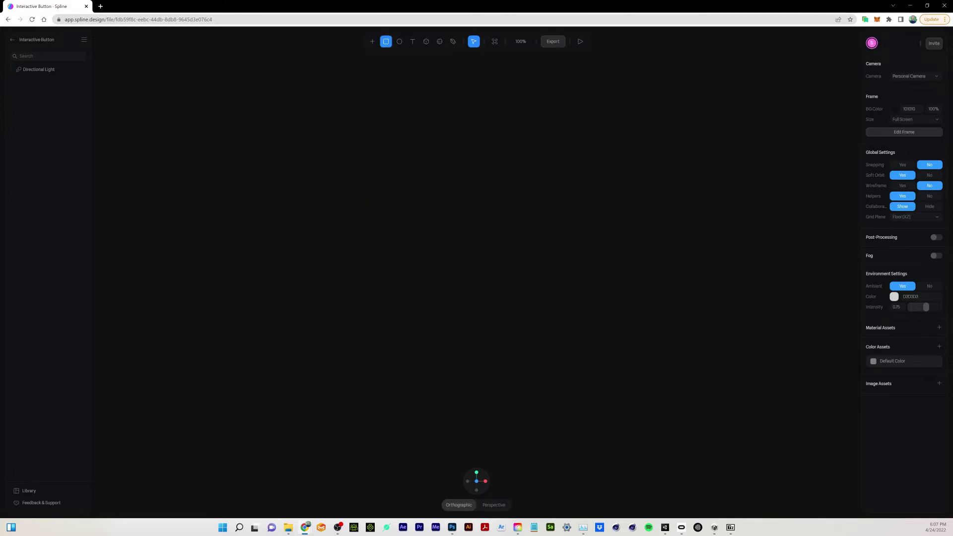
drag(387, 310, 527, 338)
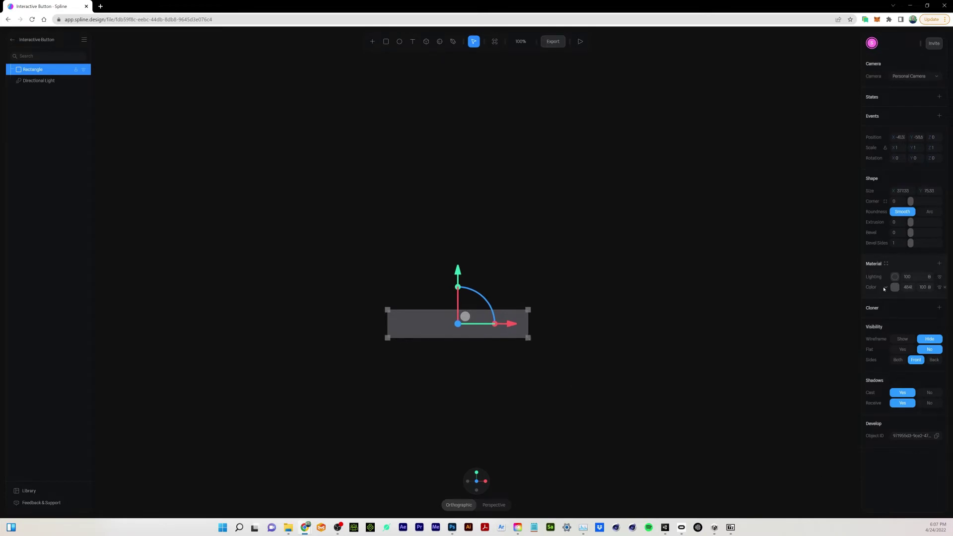
Give the rectangle a Gradient material running from cyan 00FFED to blue 053FFF.
click(887, 289)
click(891, 314)
click(896, 287)
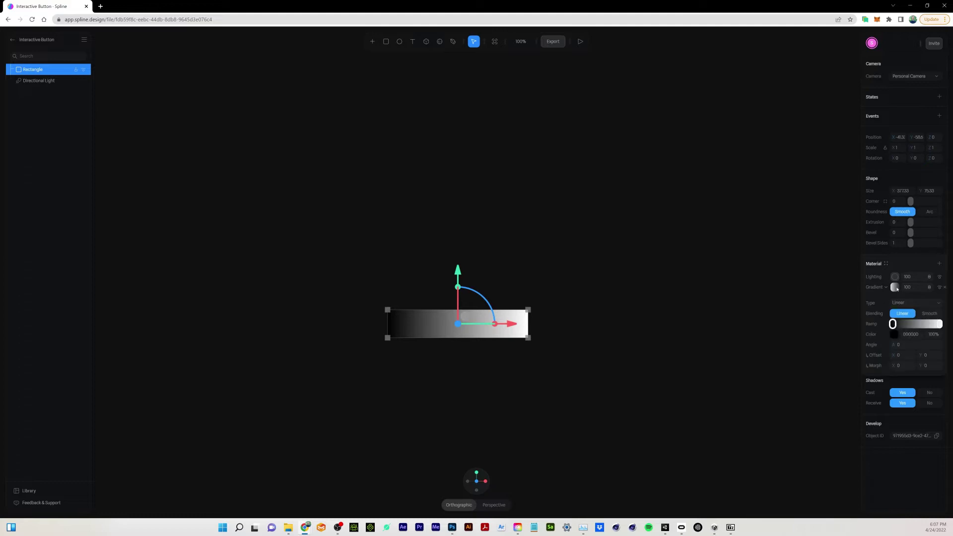
click(940, 324)
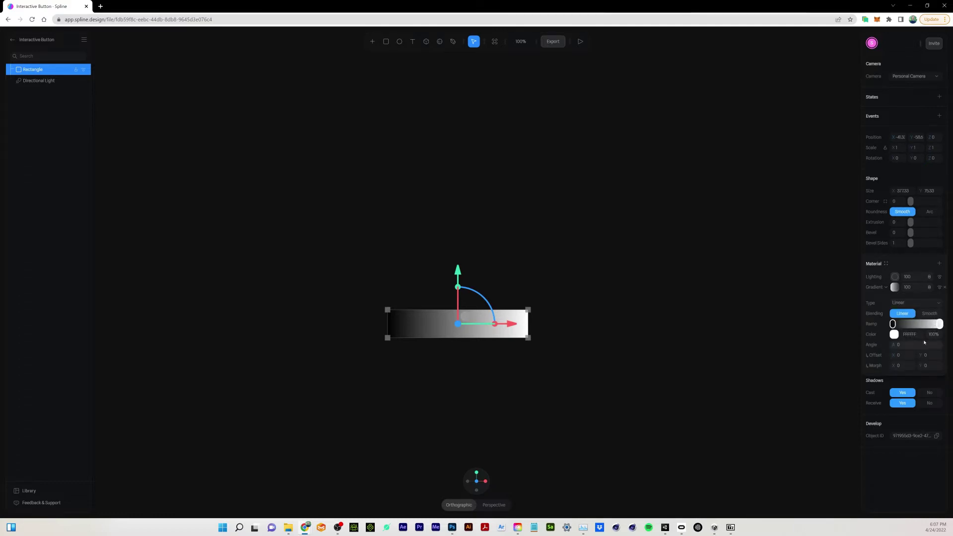
click(894, 334)
click(913, 429)
click(940, 345)
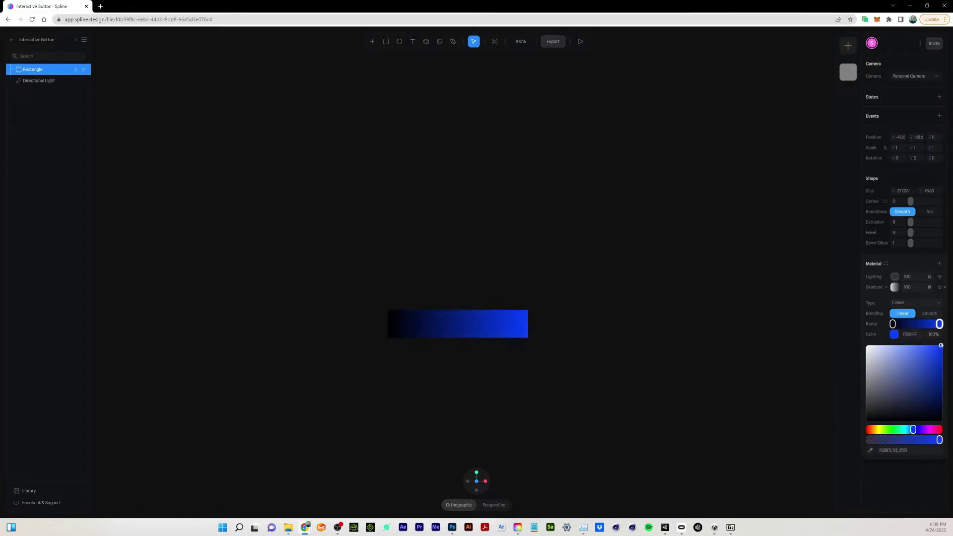
click(893, 323)
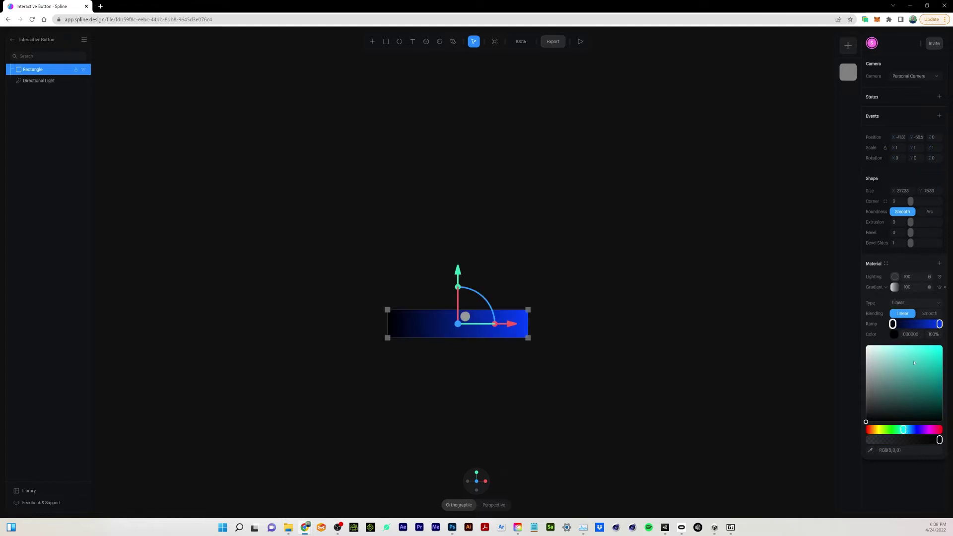
click(942, 346)
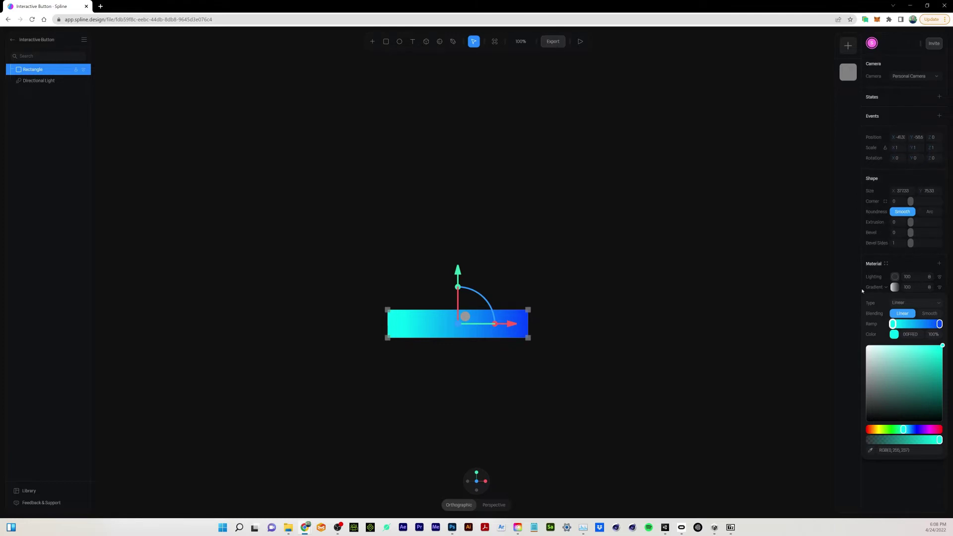
Round the rectangle's corners to the maximum, 100, so it becomes a pill shape.
click(910, 177)
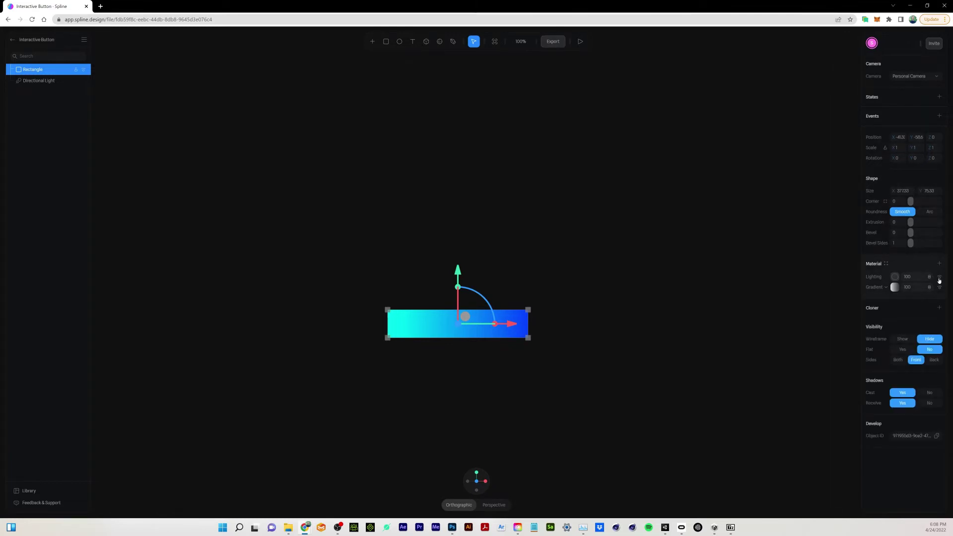
drag(910, 201, 944, 209)
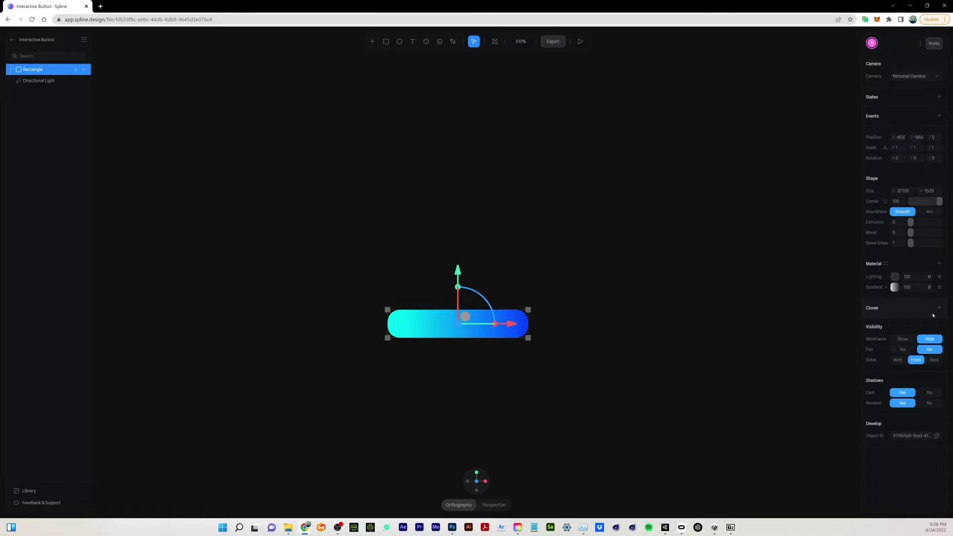
click(410, 172)
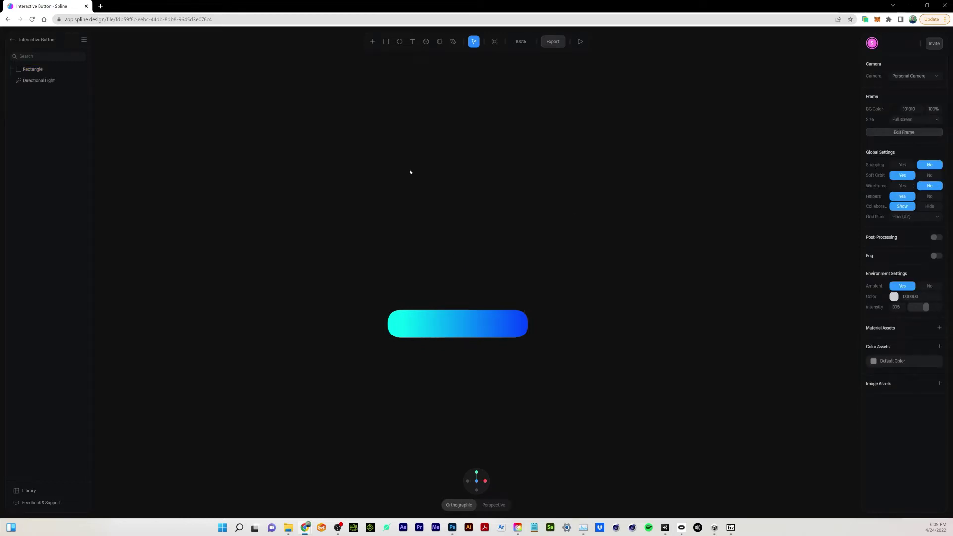
Add a white (FFFFFF) text box below the pill reading 'Interactive'.
click(372, 42)
click(386, 128)
drag(393, 354, 527, 382)
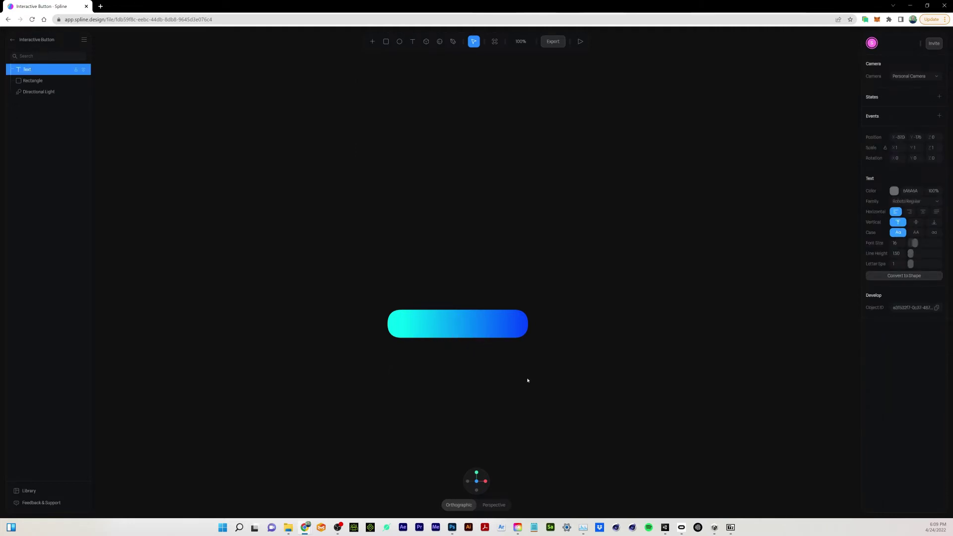
click(894, 191)
drag(888, 214, 853, 200)
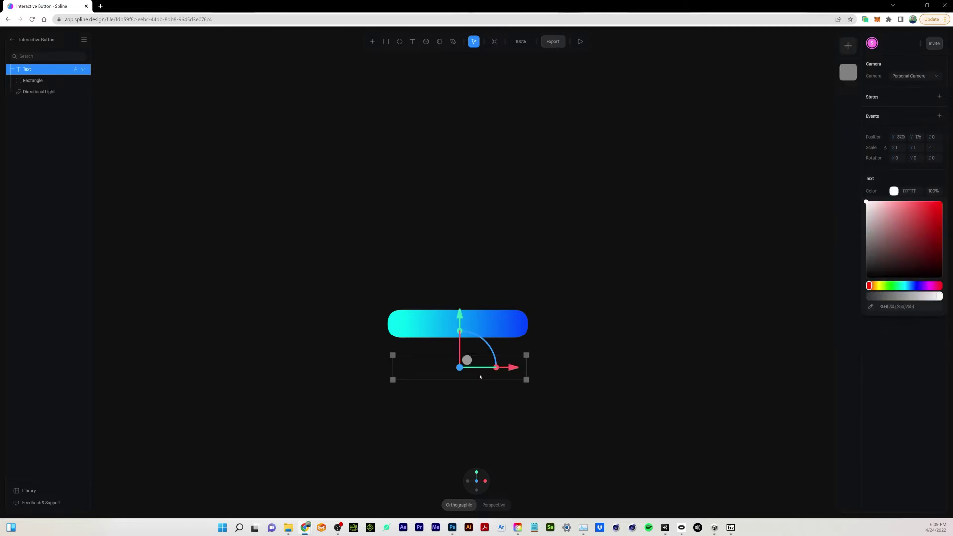
click(400, 370)
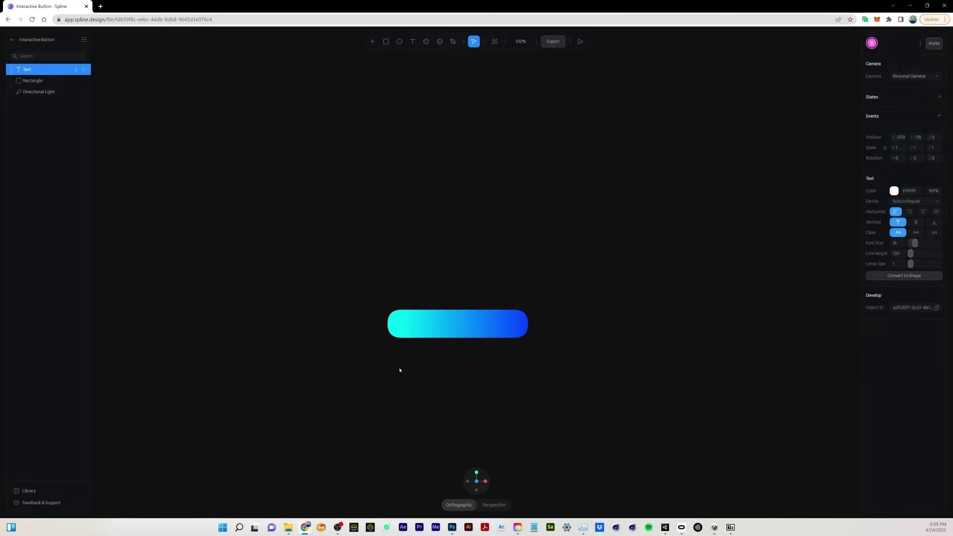
text(Interactive)
Move the Interactive text onto the pill, scale it to about 2.07, and fit its box.
click(454, 362)
drag(460, 315, 460, 276)
drag(513, 329, 533, 329)
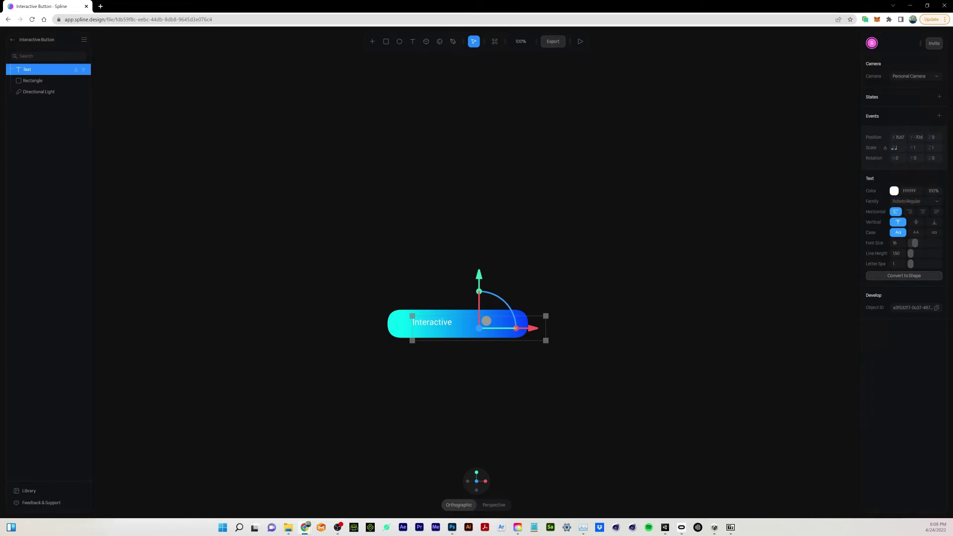
drag(894, 148, 642, 280)
drag(491, 290, 548, 284)
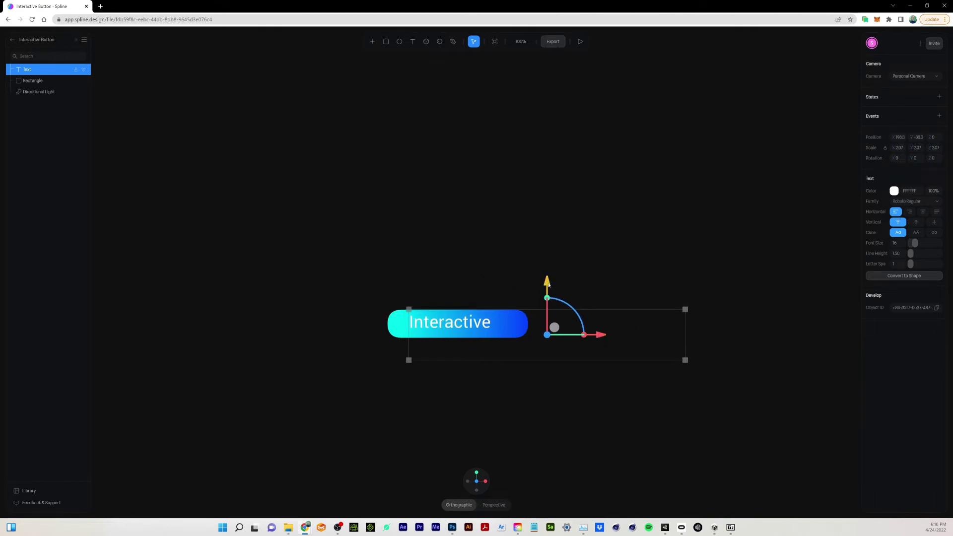
drag(682, 360, 504, 336)
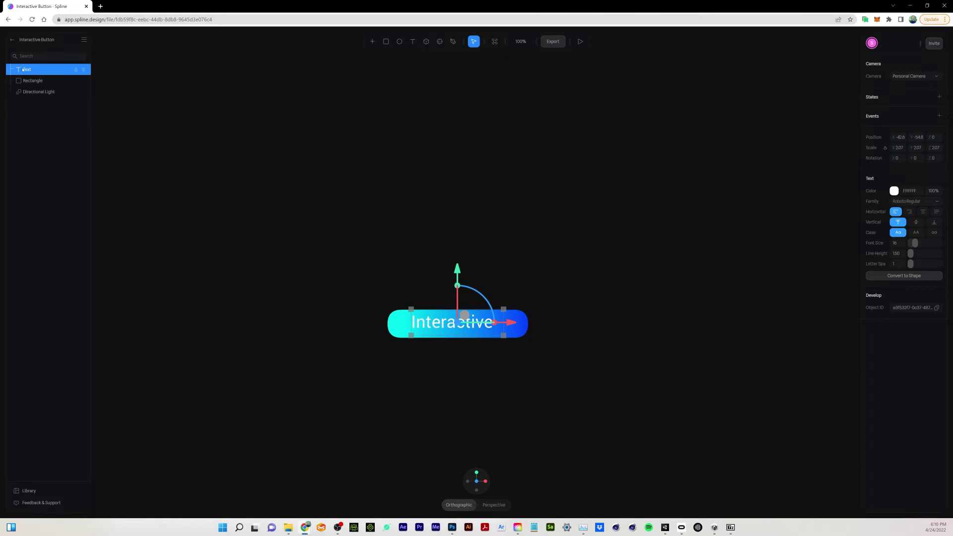
Nest the Text layer under Rectangle and nudge the button into position.
drag(33, 85, 35, 84)
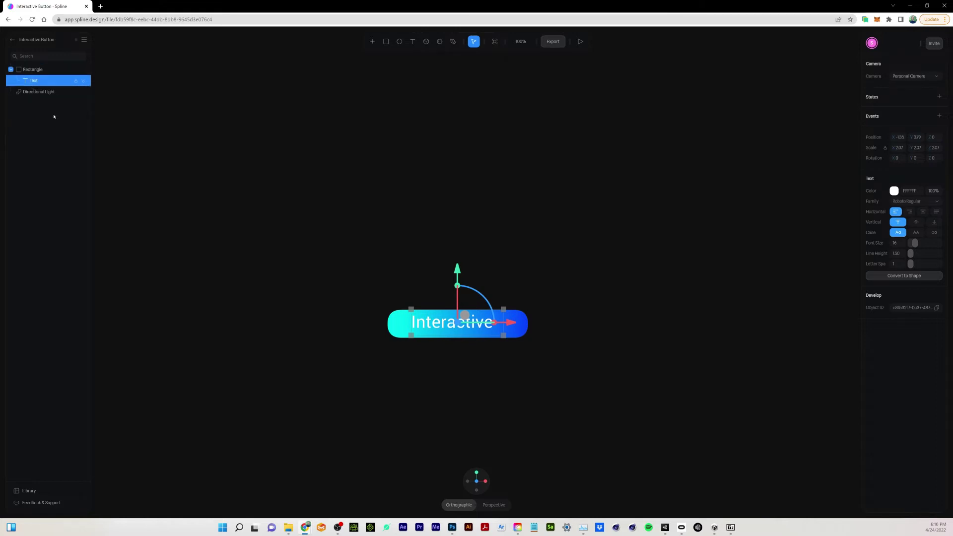
click(32, 72)
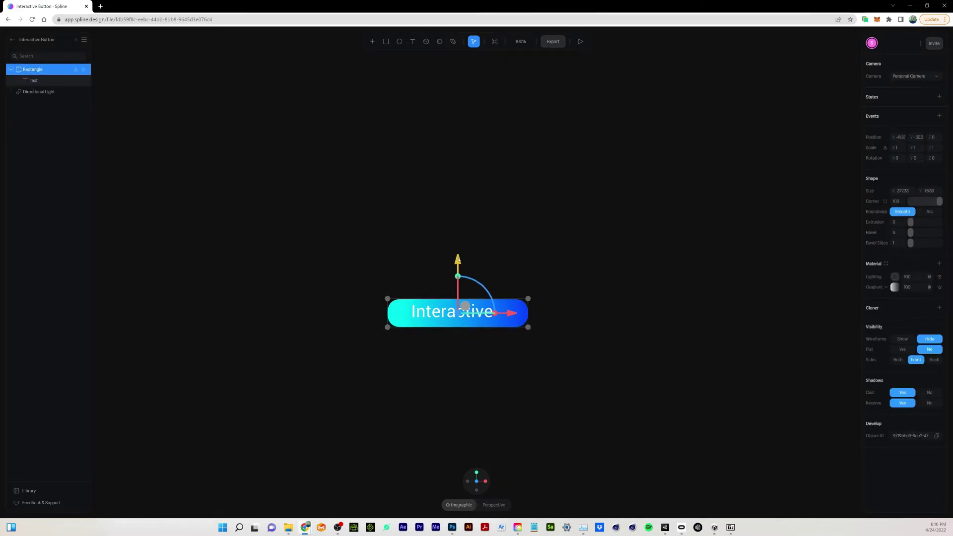
drag(511, 316, 521, 316)
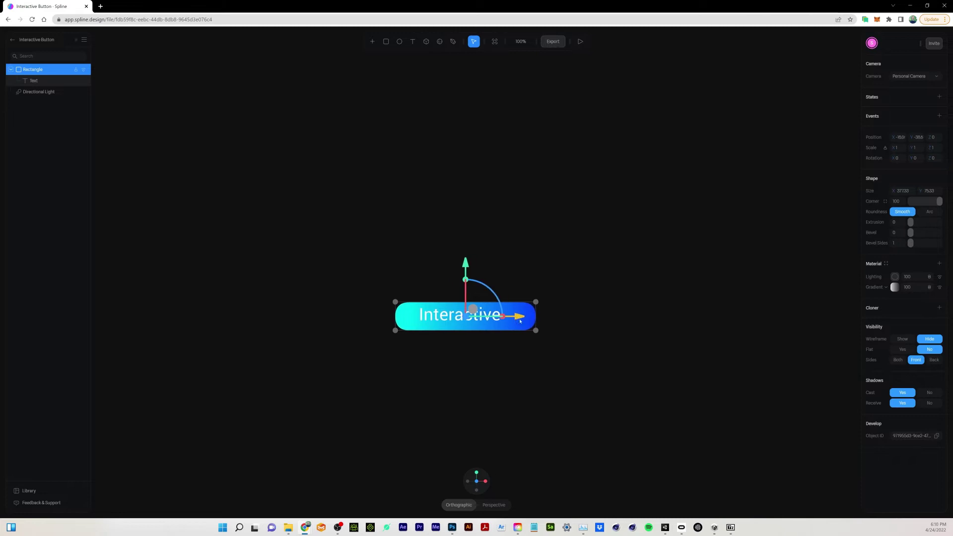
drag(469, 265, 466, 273)
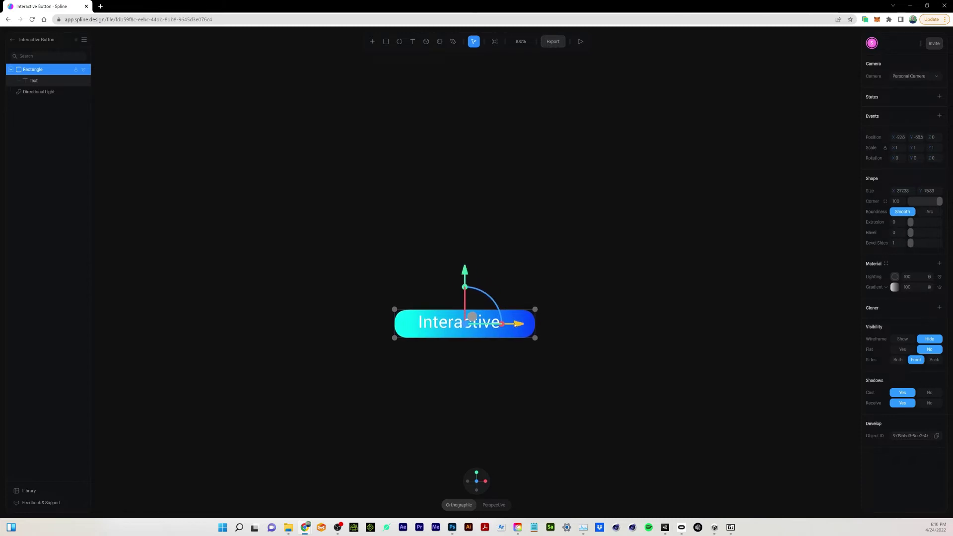
Add a Torus Knot above the Interactive button.
click(372, 43)
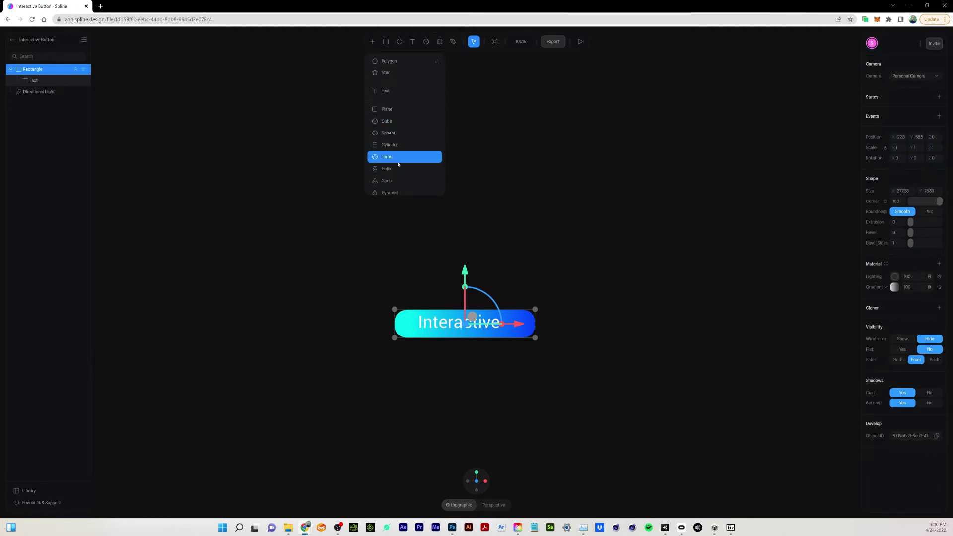
scroll(399, 163, down, 3)
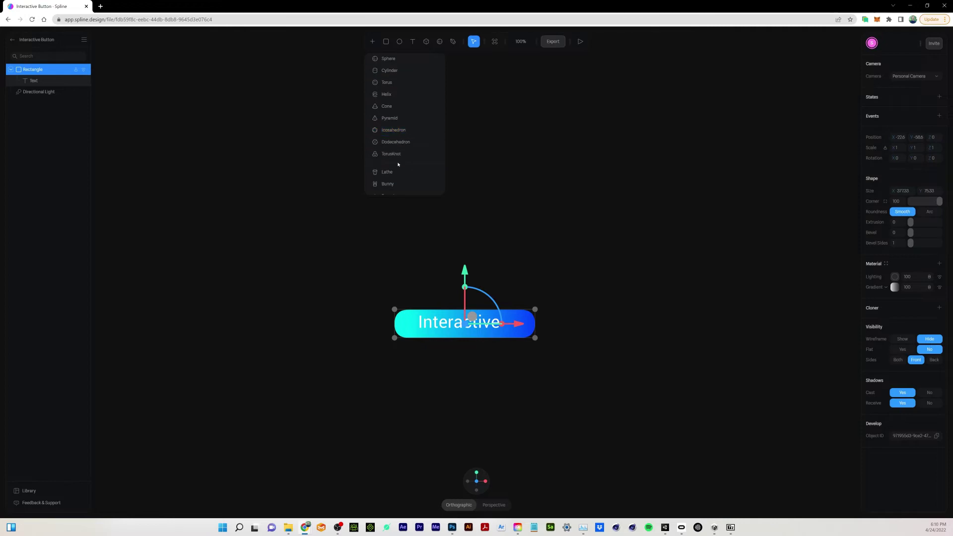
click(400, 154)
drag(398, 130, 524, 256)
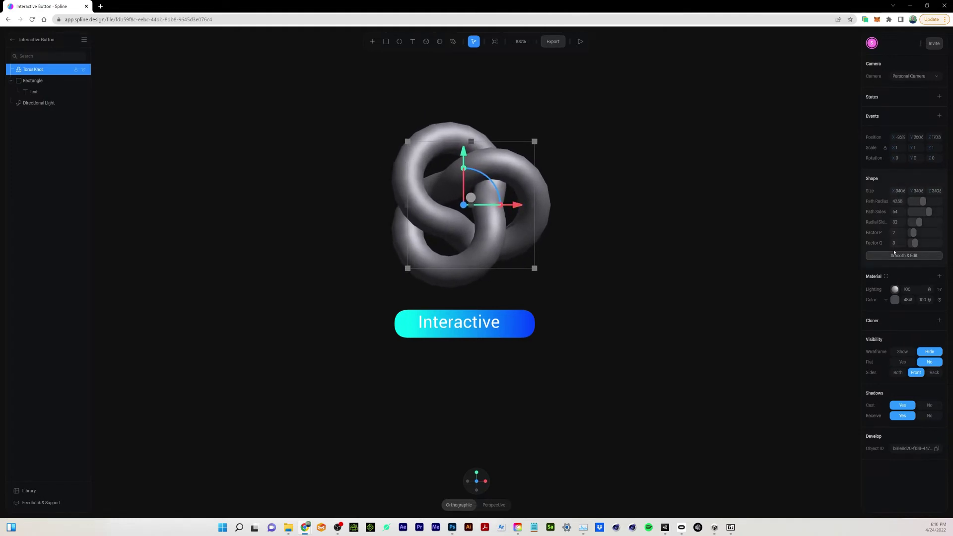
Raise the torus knot's Path Sides to 100 for a smoother surface.
drag(928, 212, 943, 218)
drag(890, 211, 21, 212)
click(887, 302)
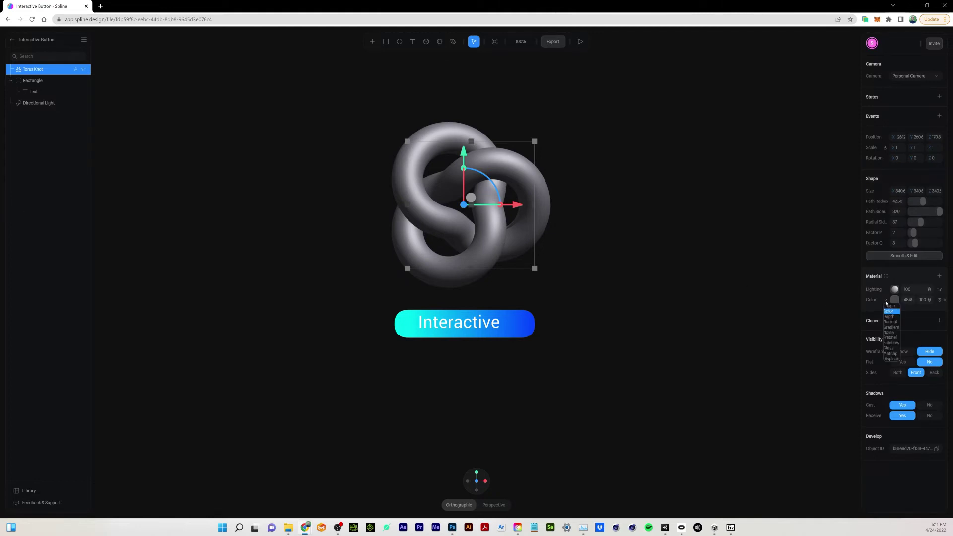
Give the knot a Gradient material from orange to bright purple 9D05FF.
click(893, 322)
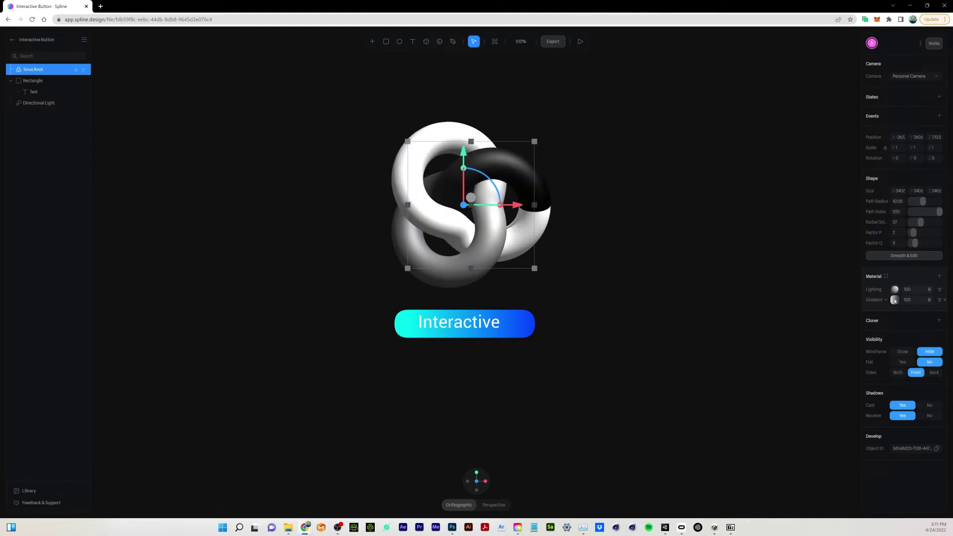
click(895, 301)
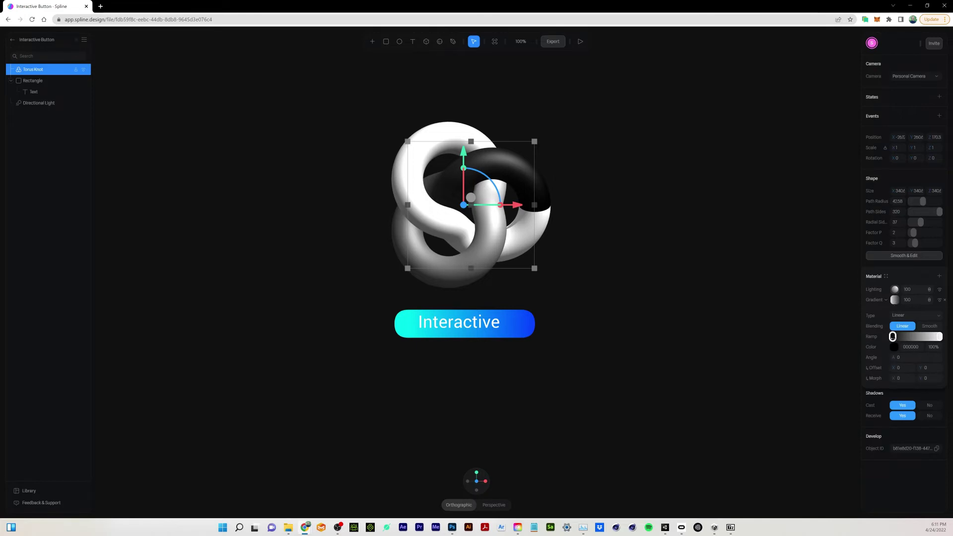
click(939, 337)
click(894, 347)
click(922, 442)
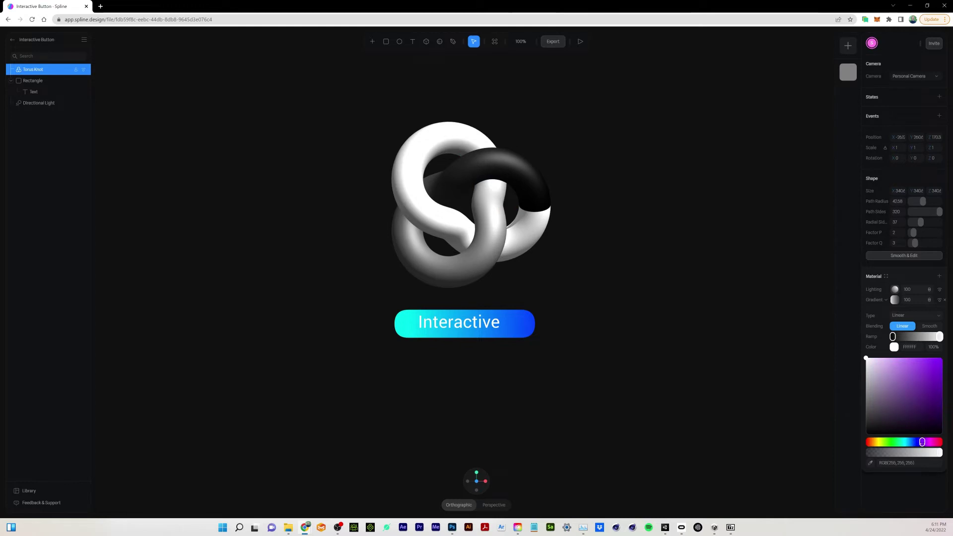
click(940, 359)
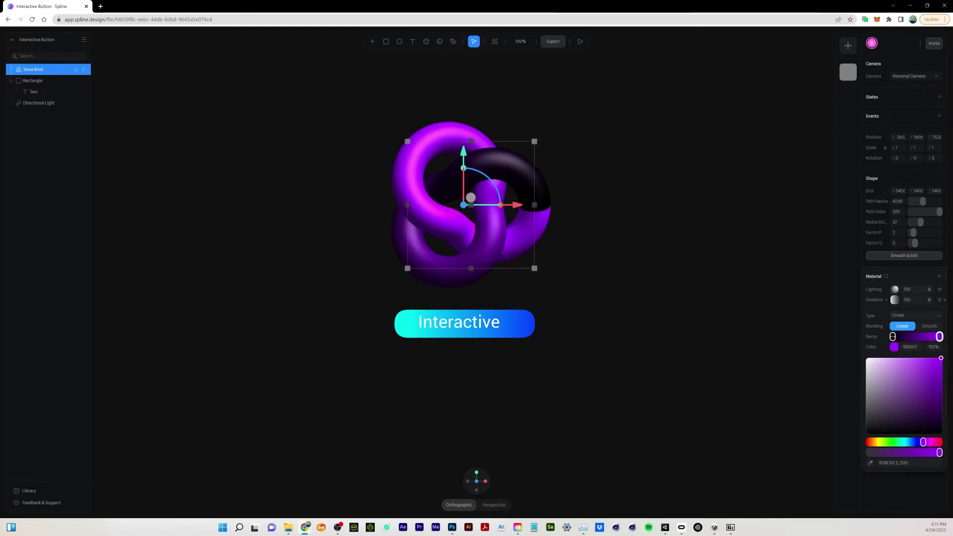
click(892, 337)
click(941, 358)
click(878, 442)
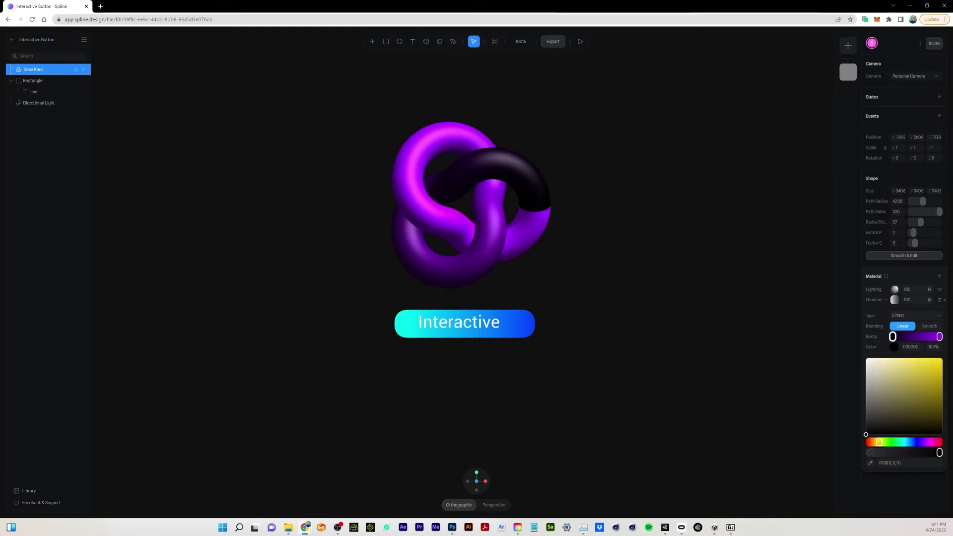
drag(879, 442, 876, 442)
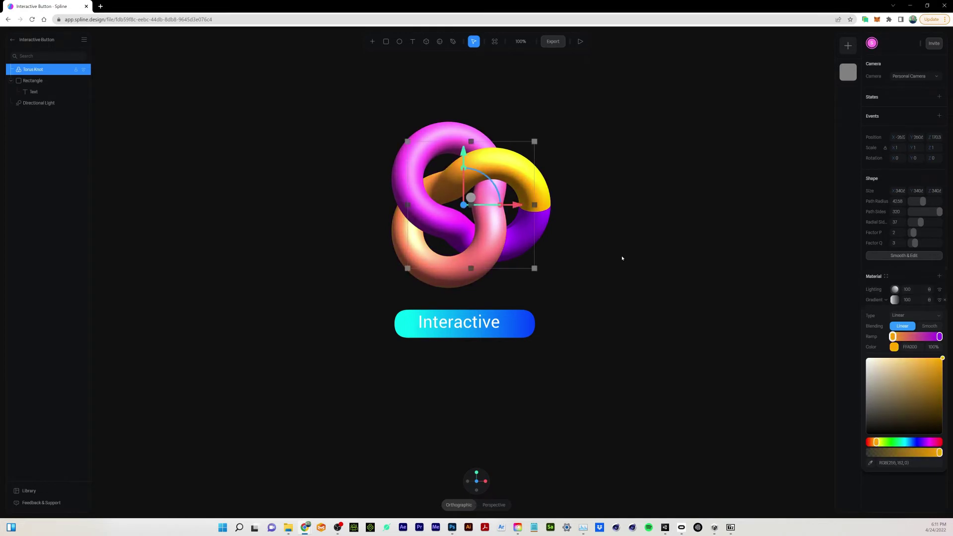
Set the gradient to Smooth blending and Radial type, shifting the orange stop toward orange-red.
click(937, 326)
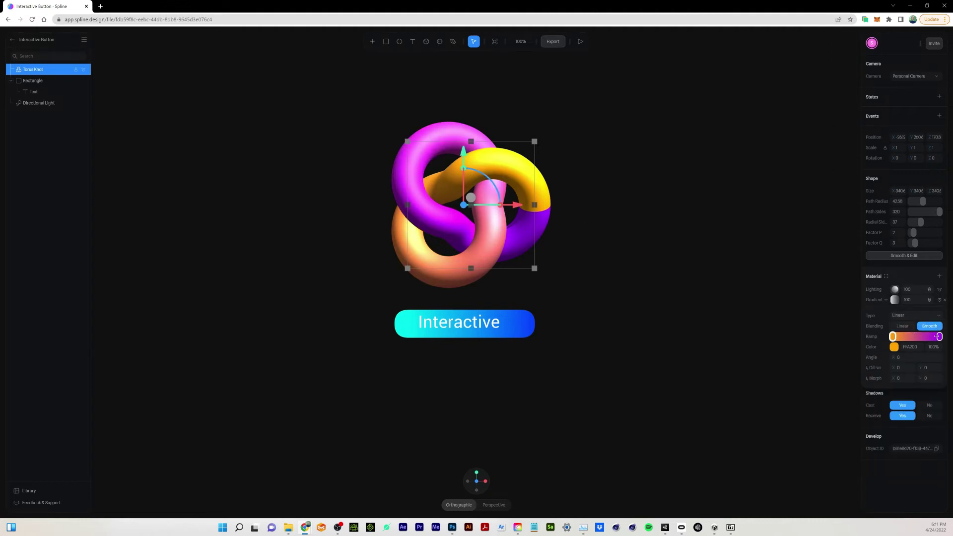
click(916, 315)
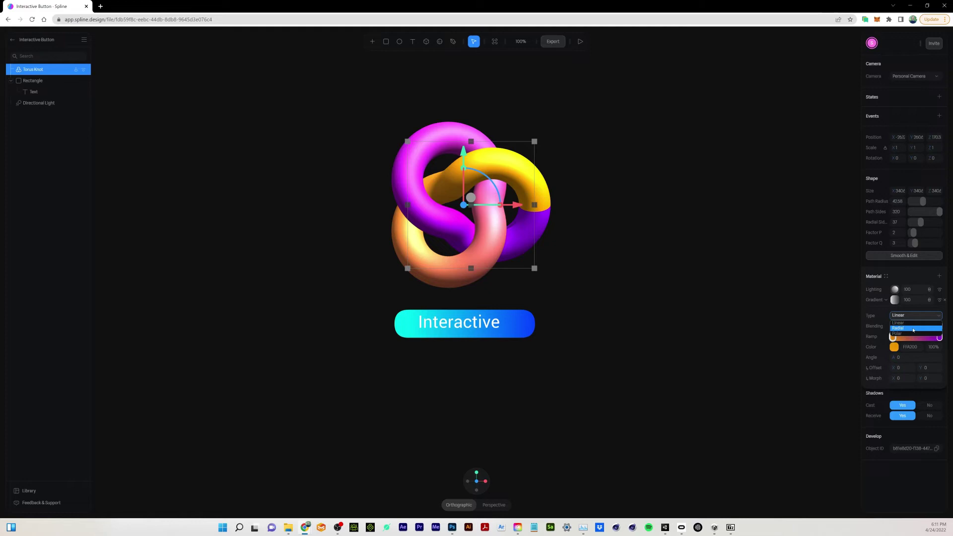
click(913, 329)
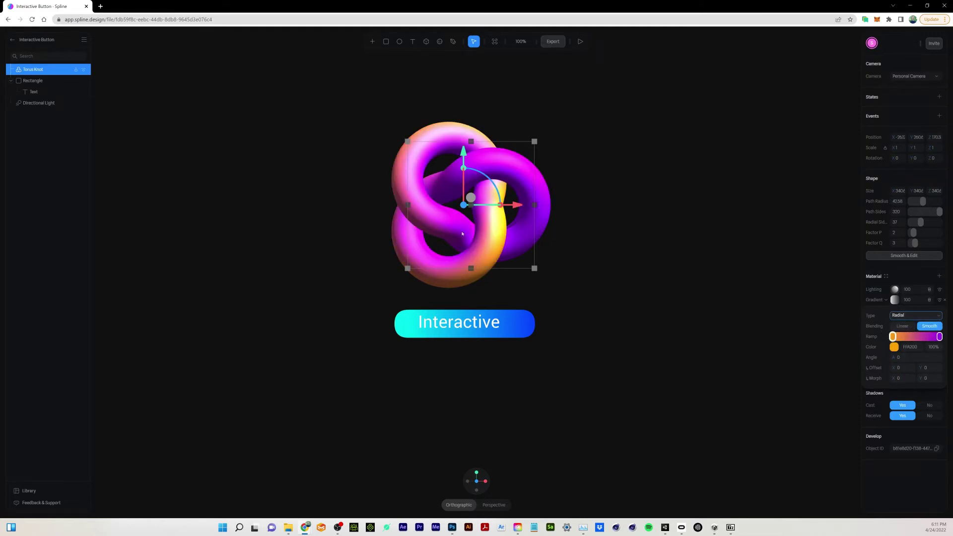
click(894, 347)
drag(876, 442, 874, 441)
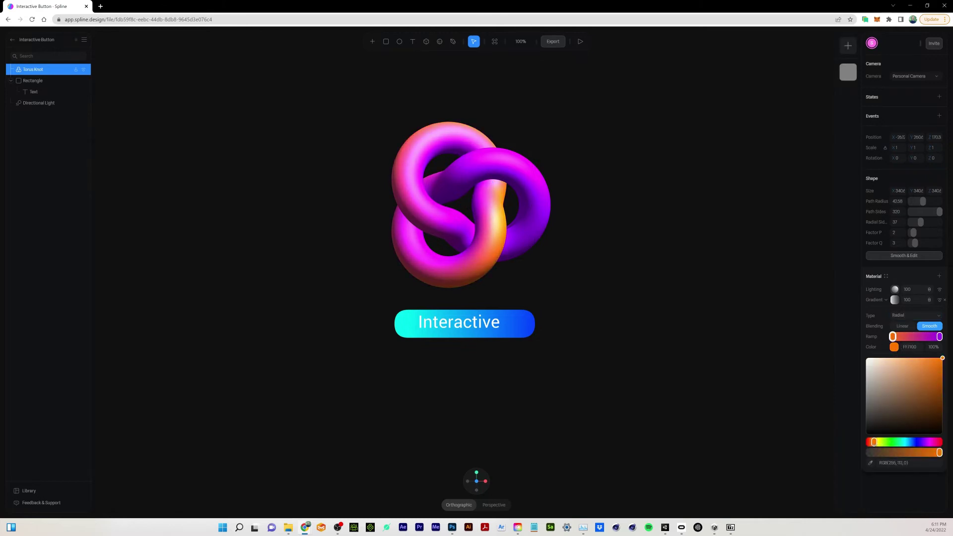
click(917, 276)
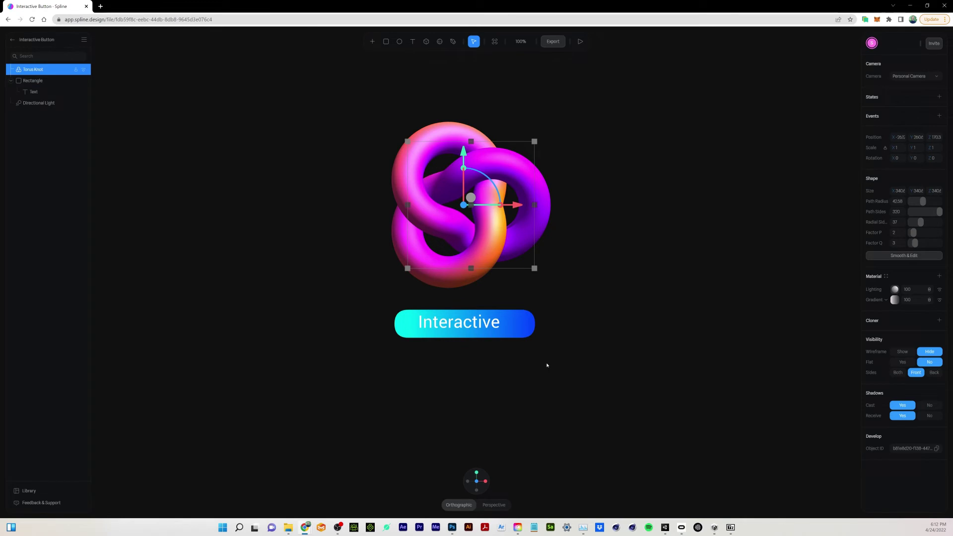
On the Rectangle button, add a second State and a new event (Ease In Out, 1 second).
click(509, 324)
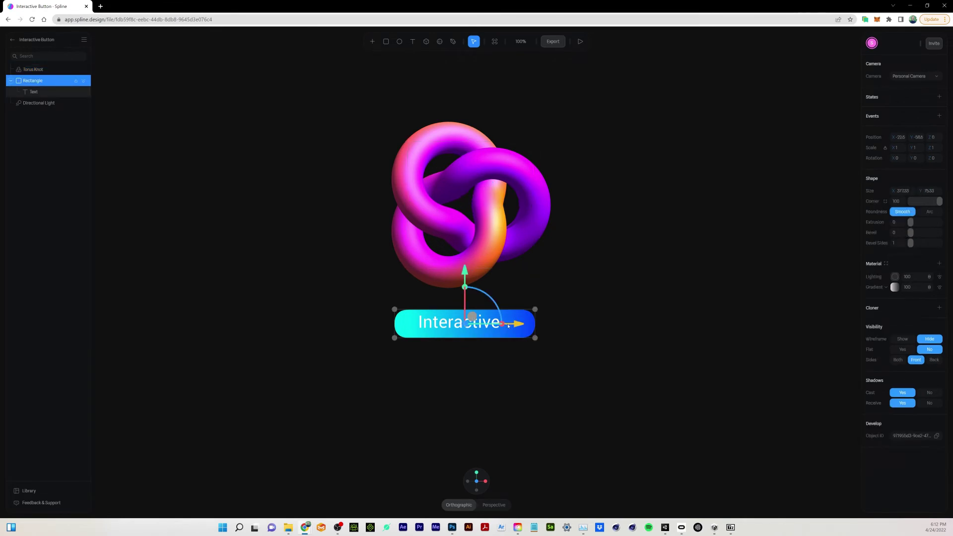
click(940, 97)
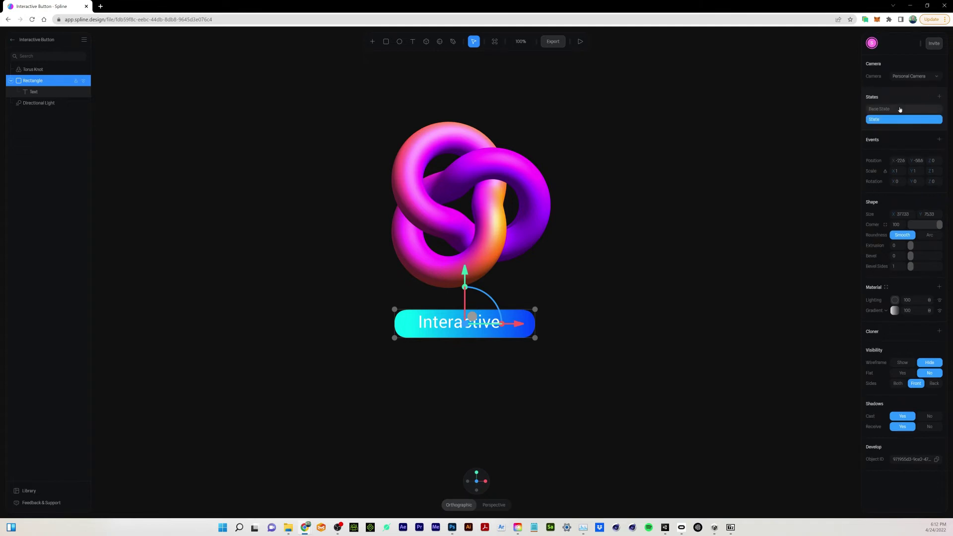
click(939, 140)
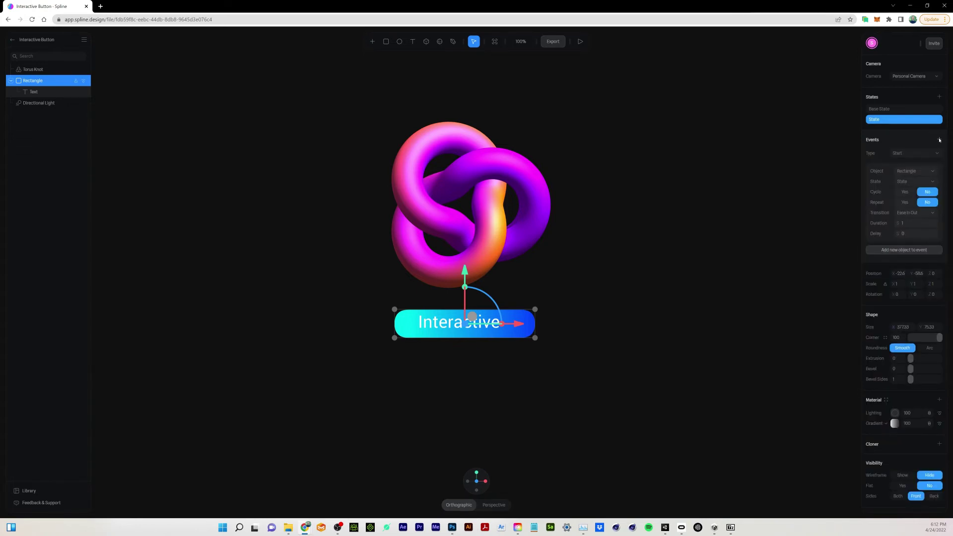
mouse_move(884, 120)
mouse_move(866, 158)
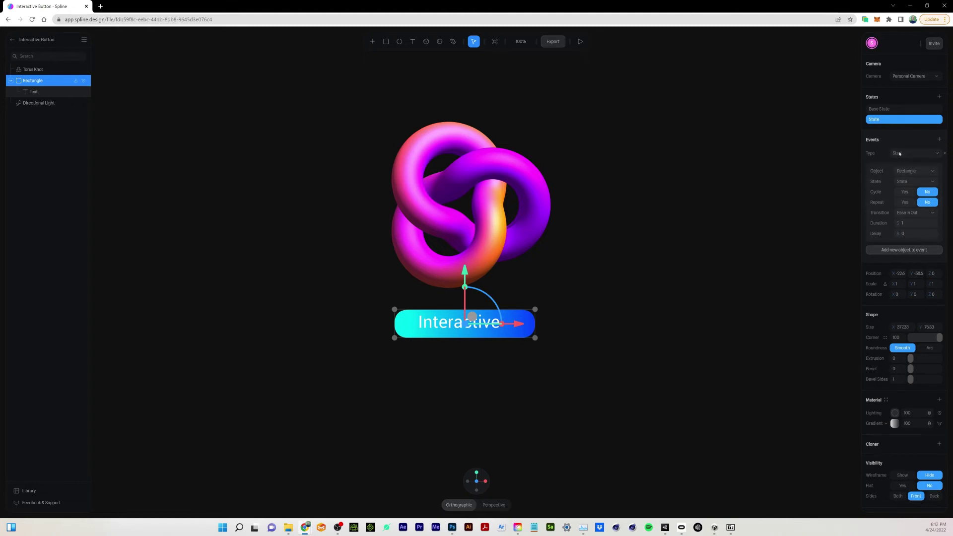
Set the event trigger to Mouse hover and compare the Base State with the new State.
click(918, 155)
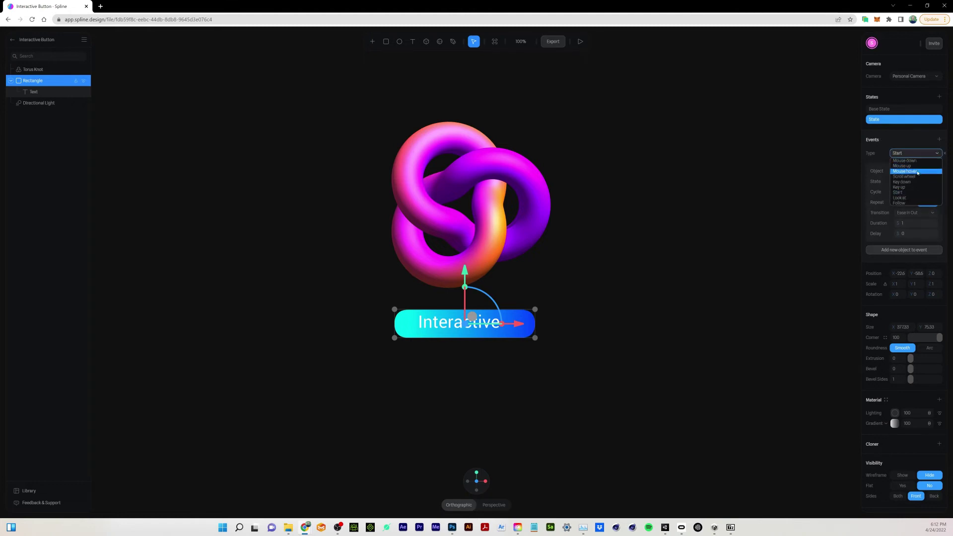
click(916, 171)
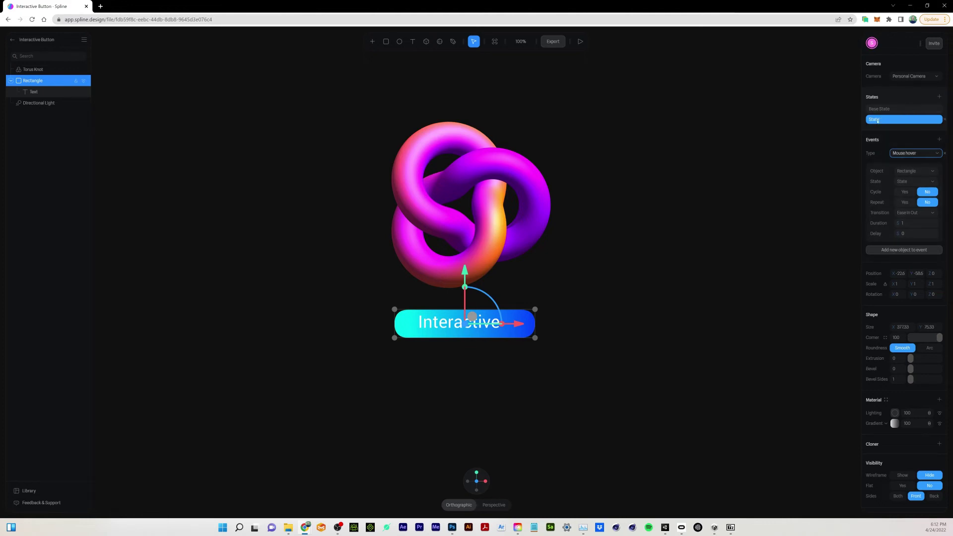
click(893, 110)
click(893, 119)
click(893, 108)
click(891, 120)
click(893, 110)
click(893, 121)
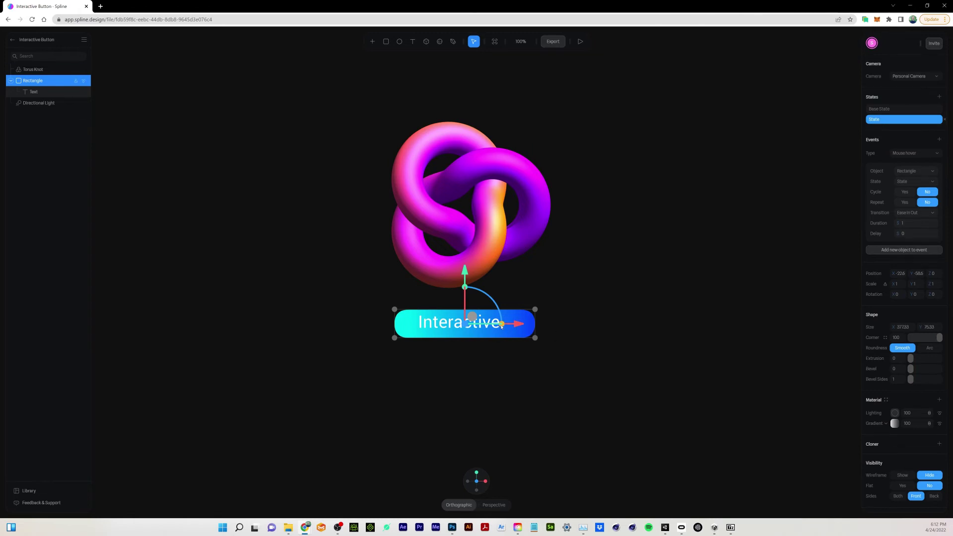
Shrink the button to about 0.81 scale in its hover State, then start the play preview.
drag(502, 326, 496, 330)
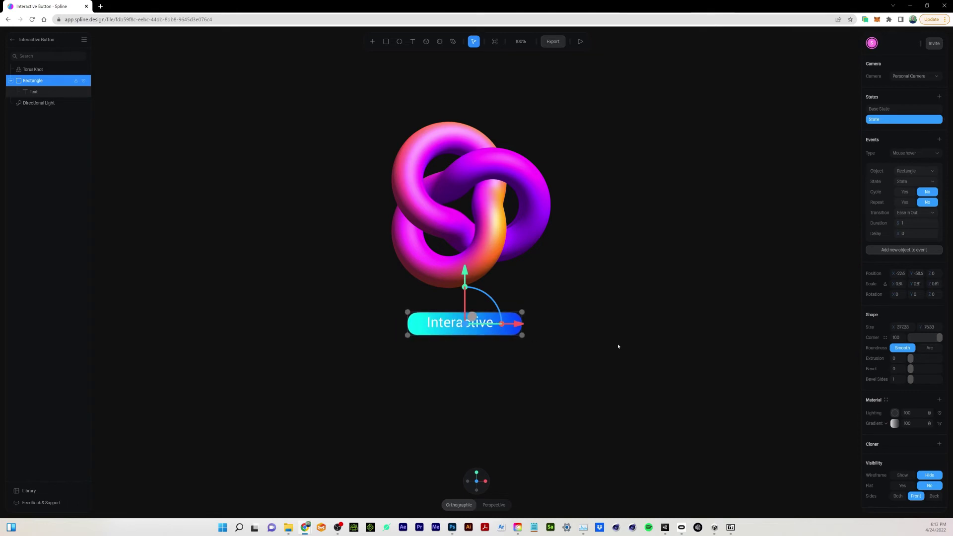
click(887, 109)
click(886, 120)
click(581, 42)
Test the hover effect in play preview, exit with Esc, and reselect the Rectangle button.
click(581, 42)
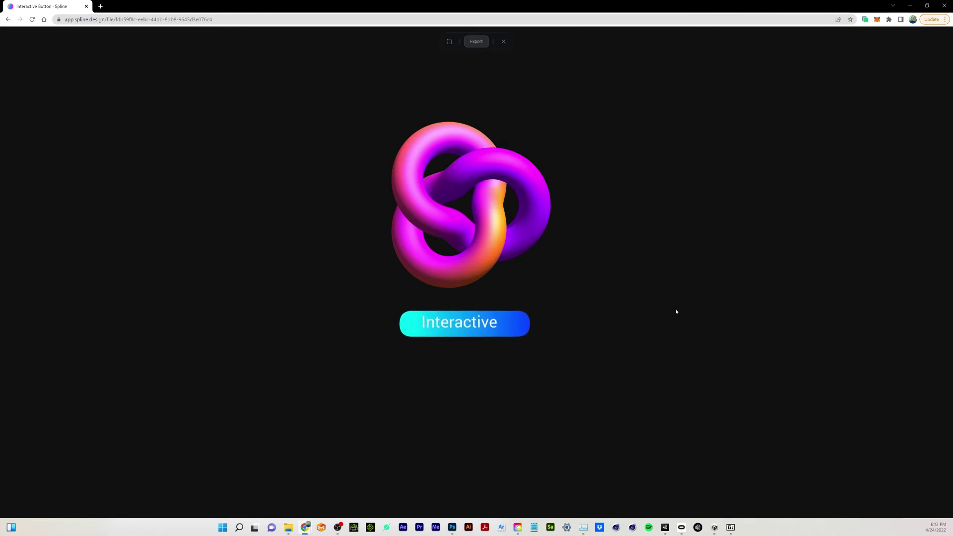
click(503, 42)
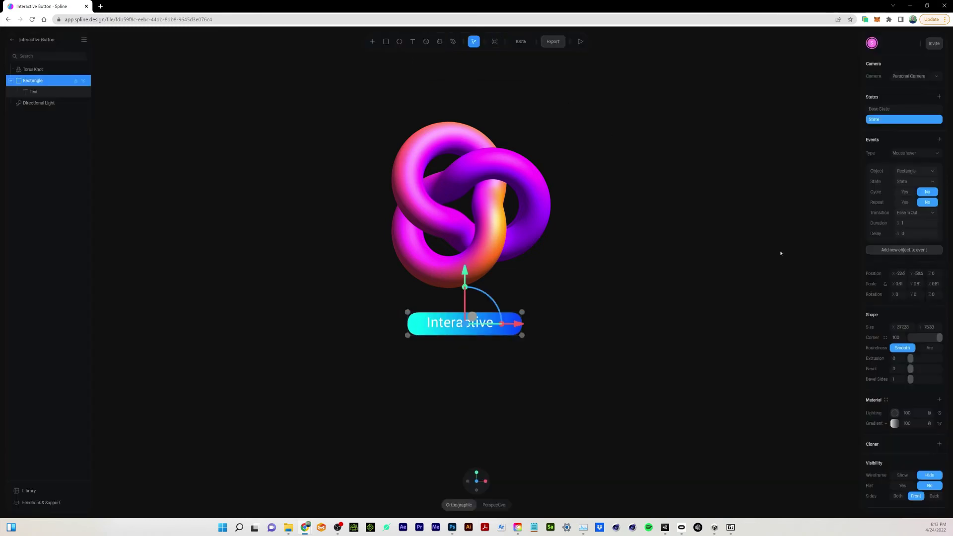
click(903, 225)
click(580, 41)
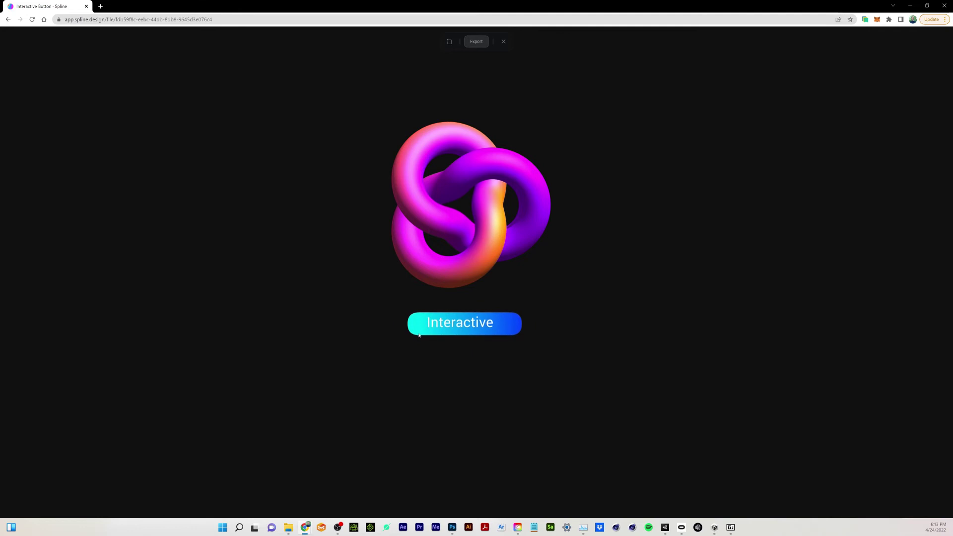
key(Escape)
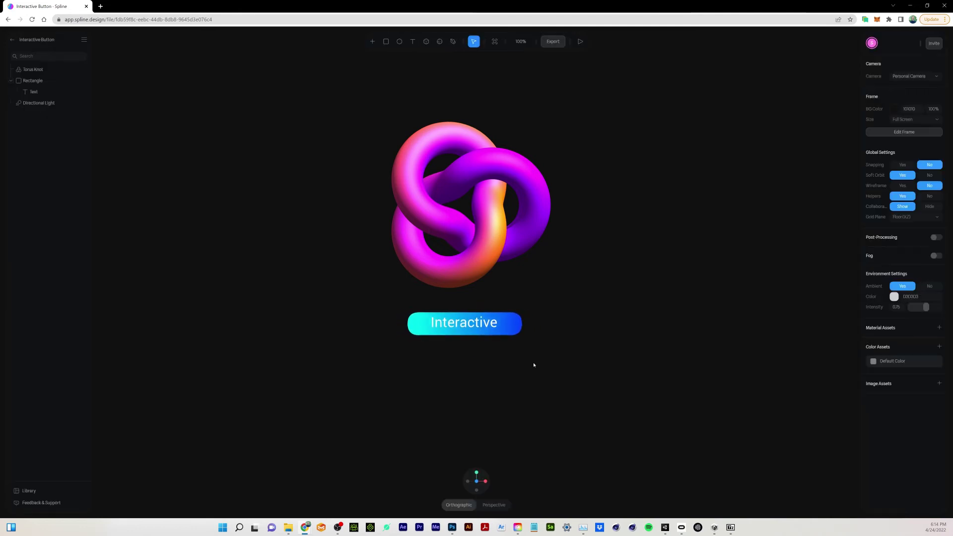
click(516, 320)
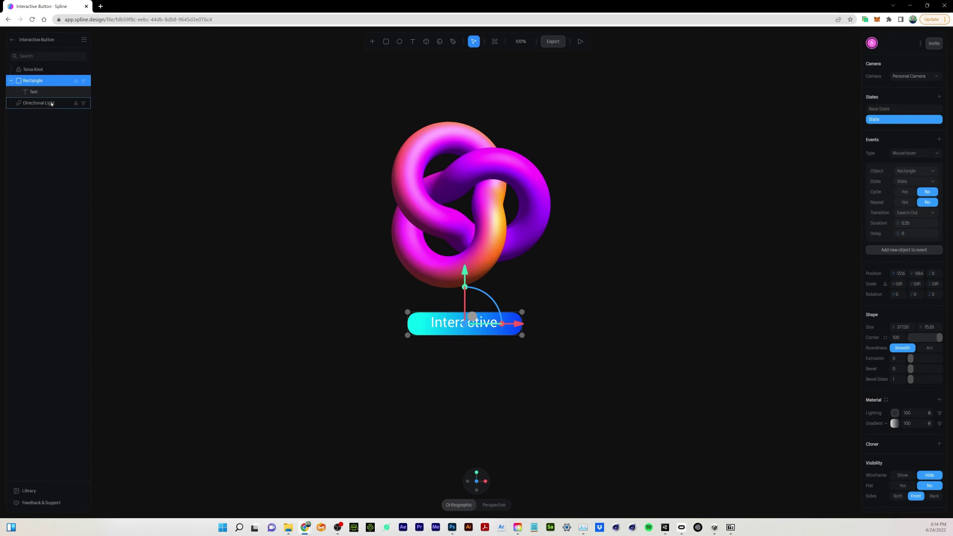
Add a second State to the Torus Knot with Rotation Y at 360, then reselect the Rectangle.
click(35, 72)
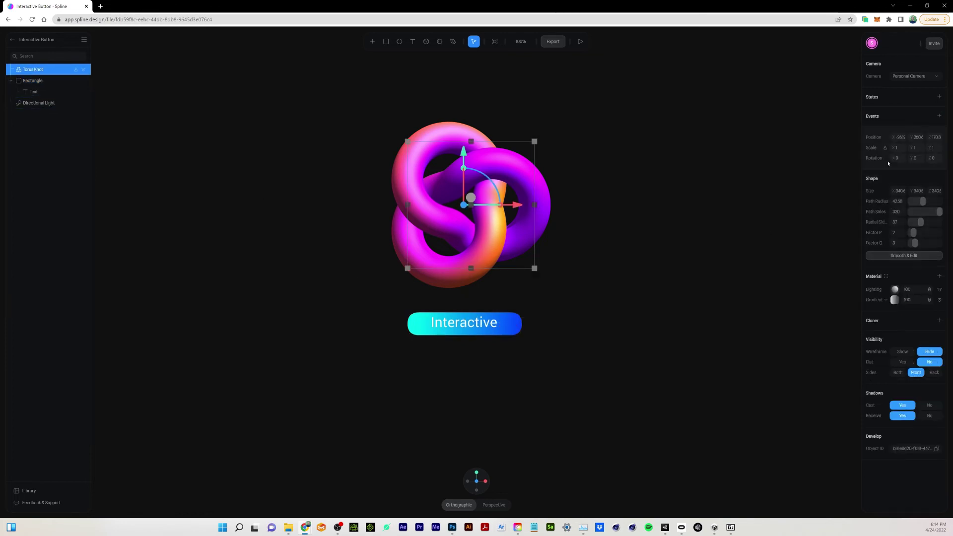
click(939, 96)
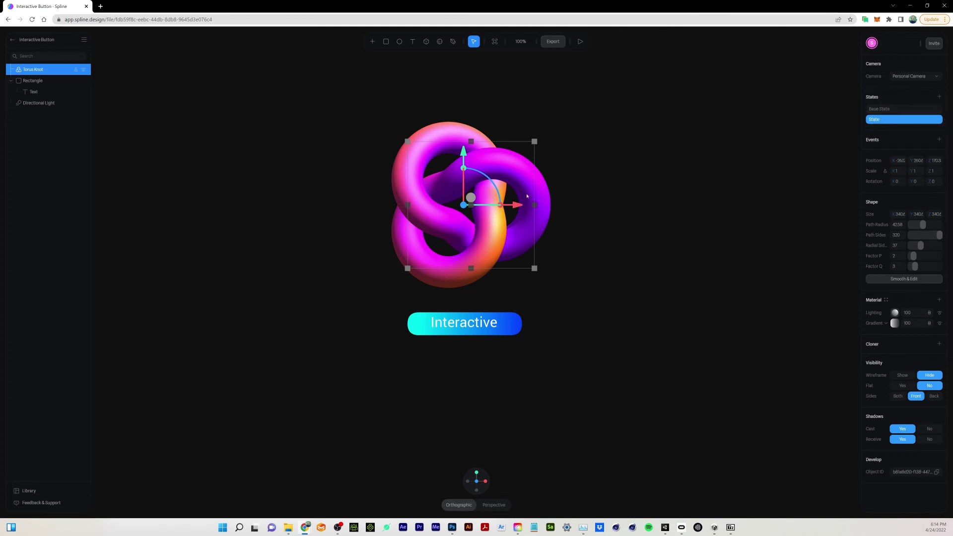
drag(911, 183, 912, 184)
key(Return)
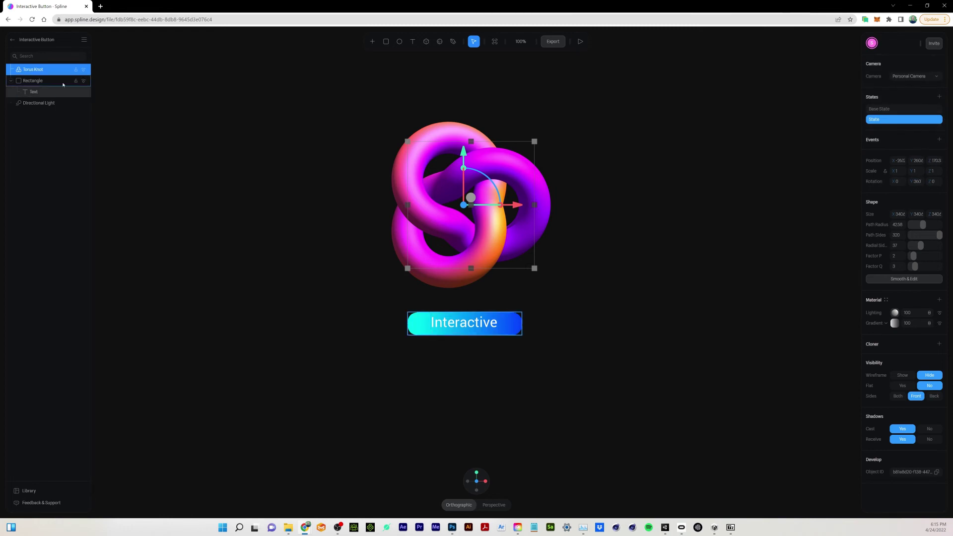
click(35, 80)
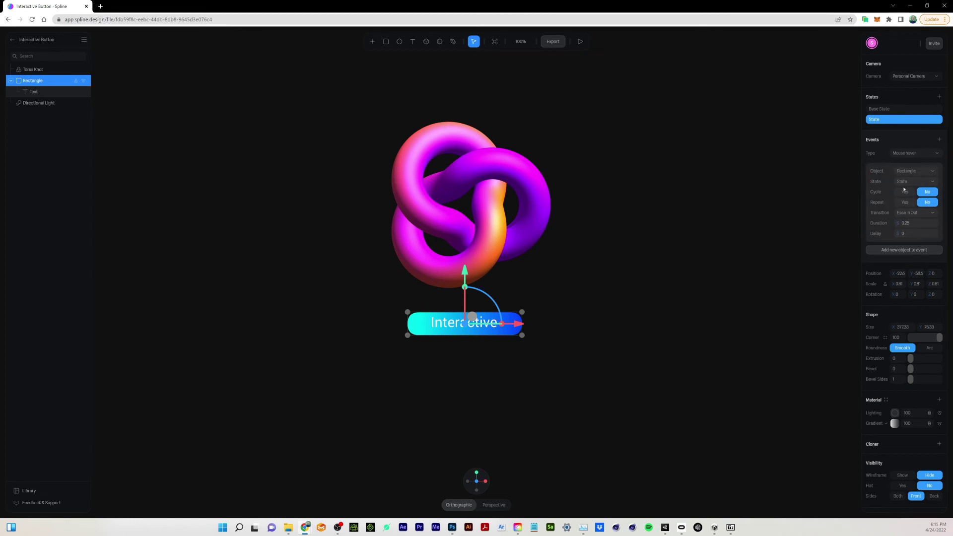
Add the Torus Knot to the Mouse hover event, targeting its rotated State, then play the preview.
click(902, 251)
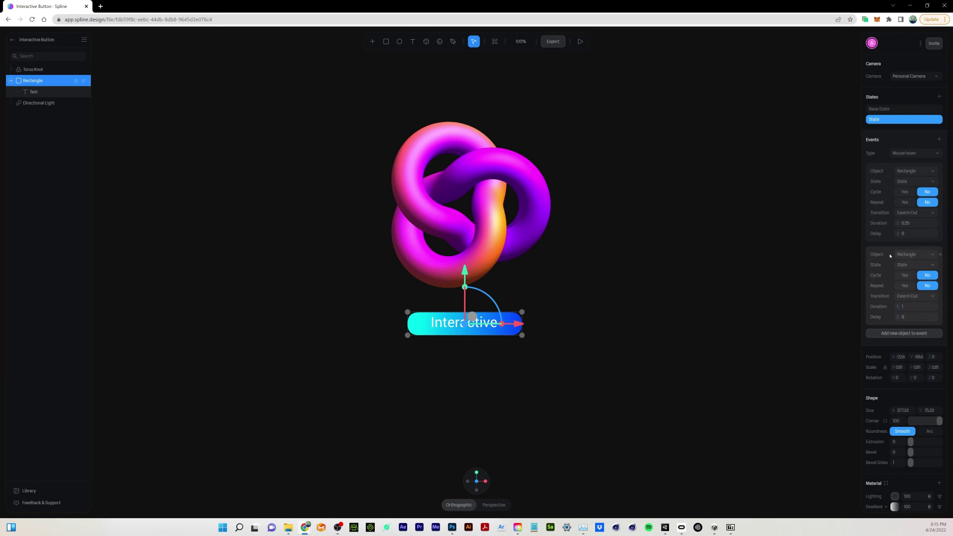
click(912, 255)
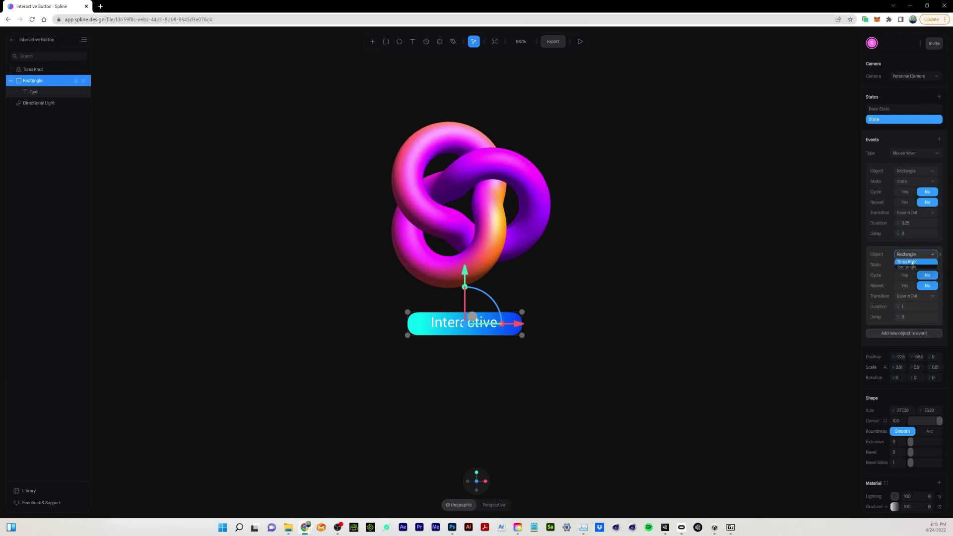
click(912, 262)
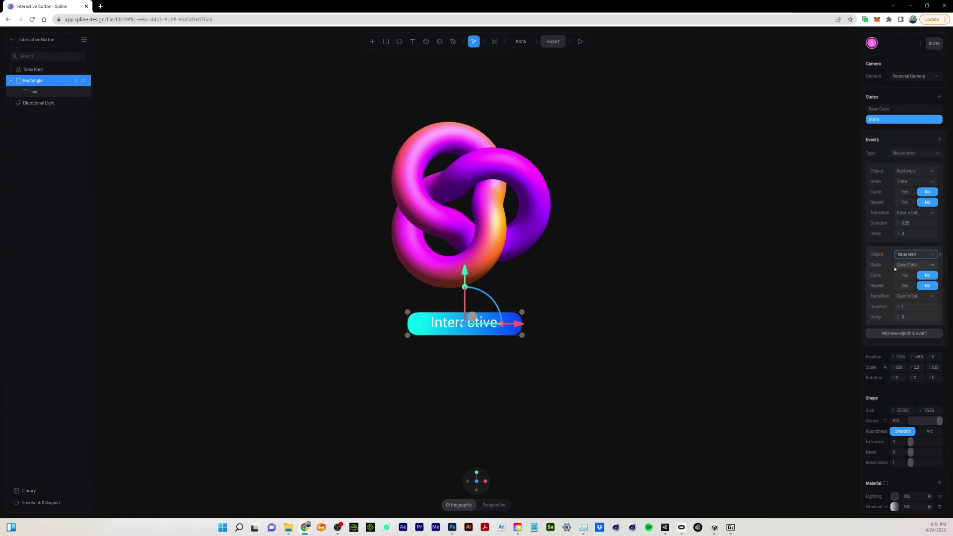
click(911, 266)
click(910, 278)
click(581, 41)
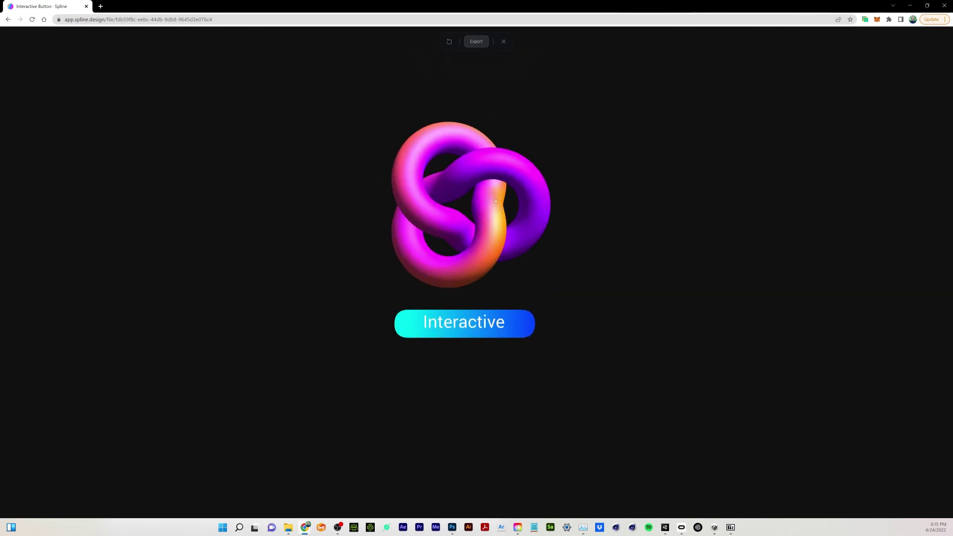
Leave Play mode with Esc and return to the editor showing the button's events.
key(Escape)
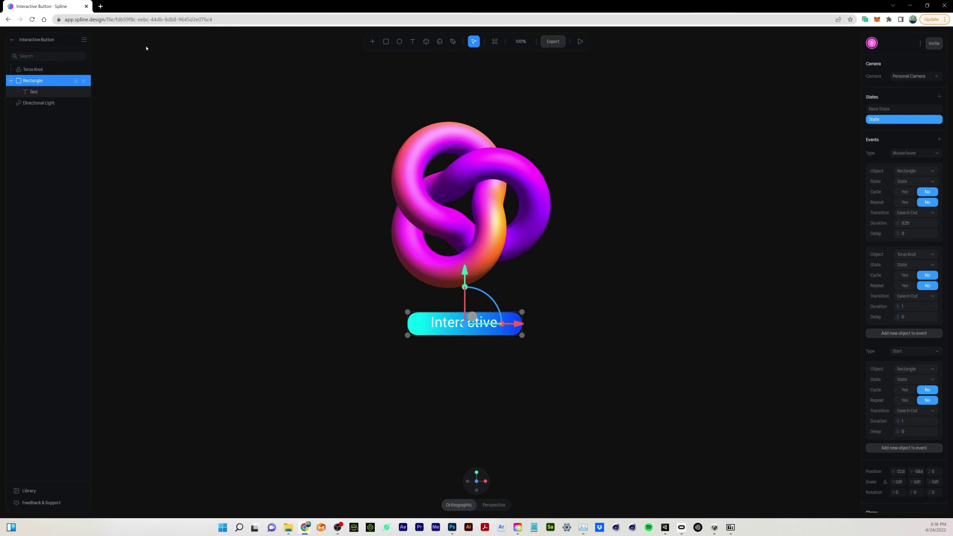
Give the Torus Knot's rotated state a blue 000CFF to green 05FF05 gradient, then view its Base State.
click(54, 70)
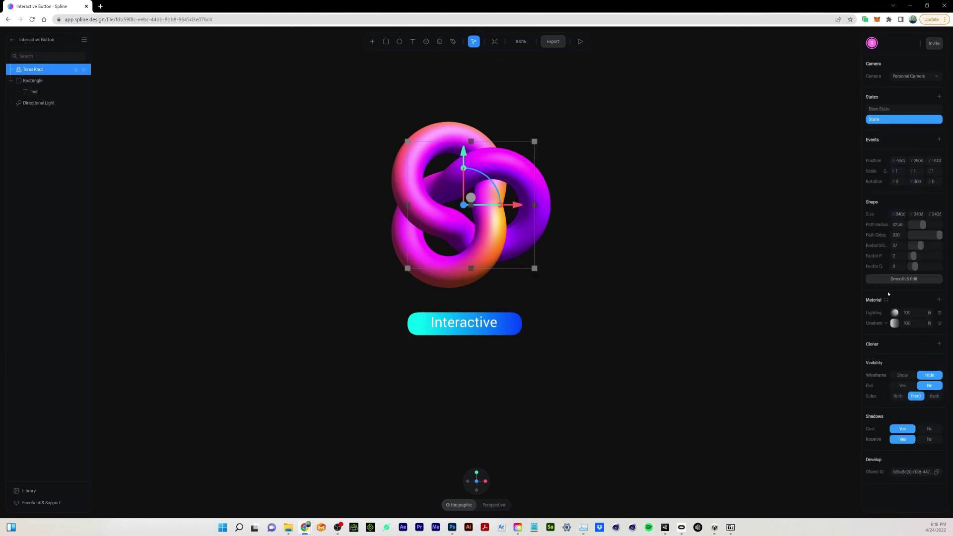
click(894, 324)
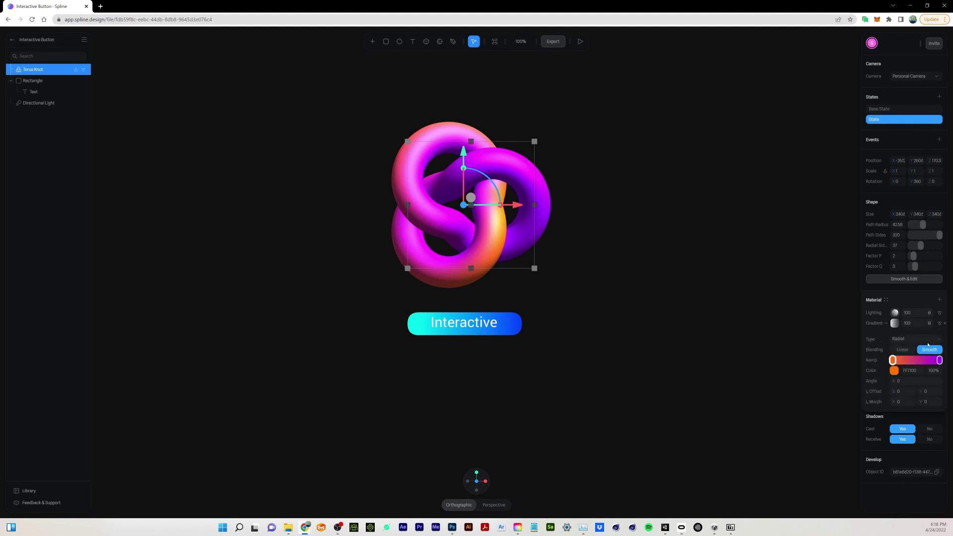
click(894, 371)
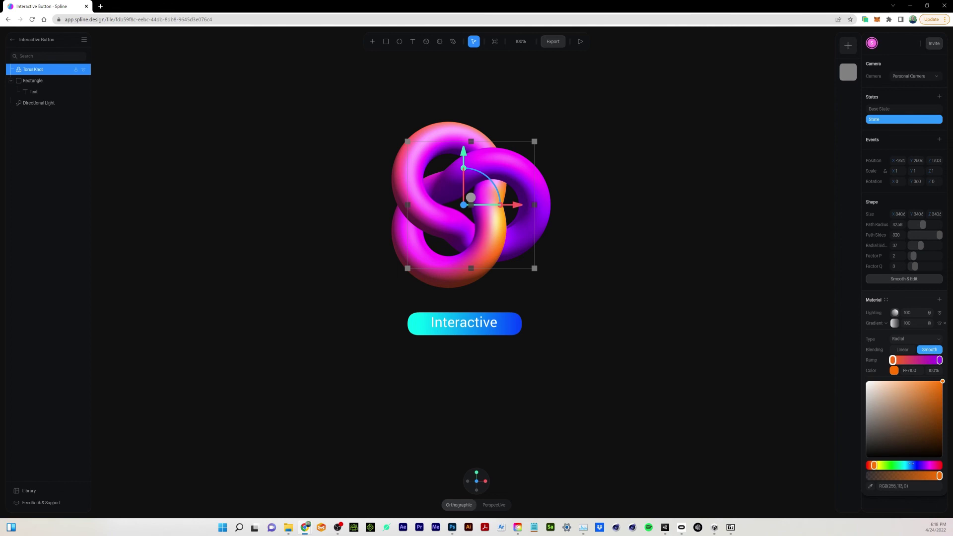
drag(911, 465, 915, 465)
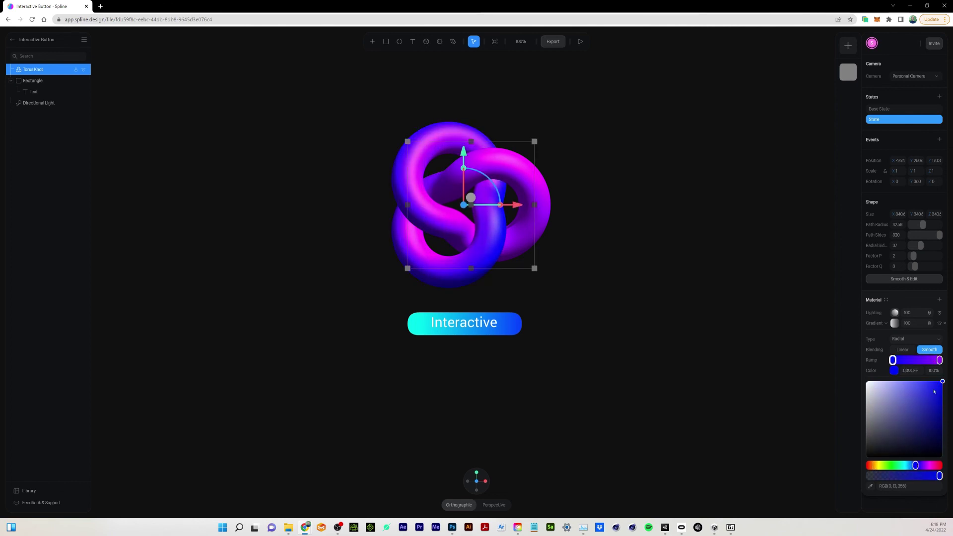
click(940, 360)
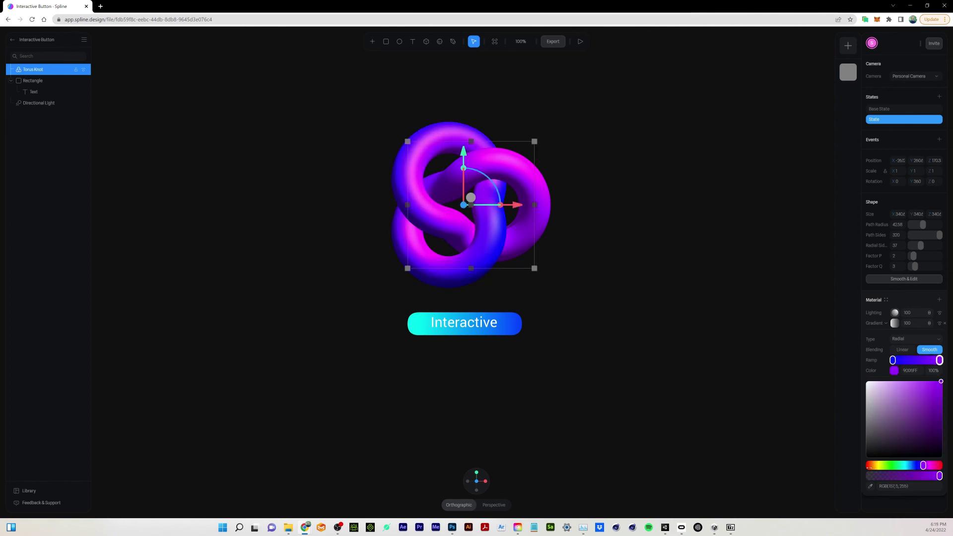
click(893, 465)
drag(895, 465, 891, 465)
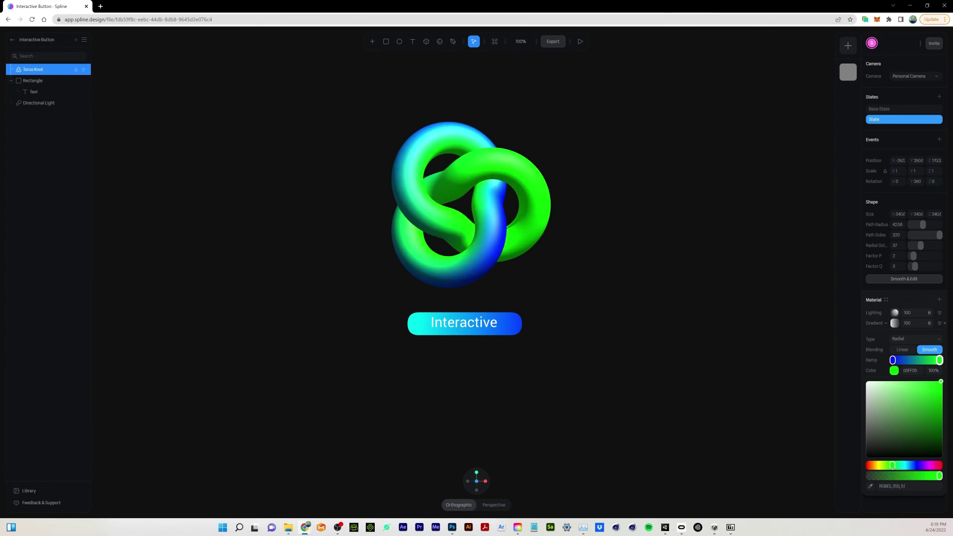
click(922, 109)
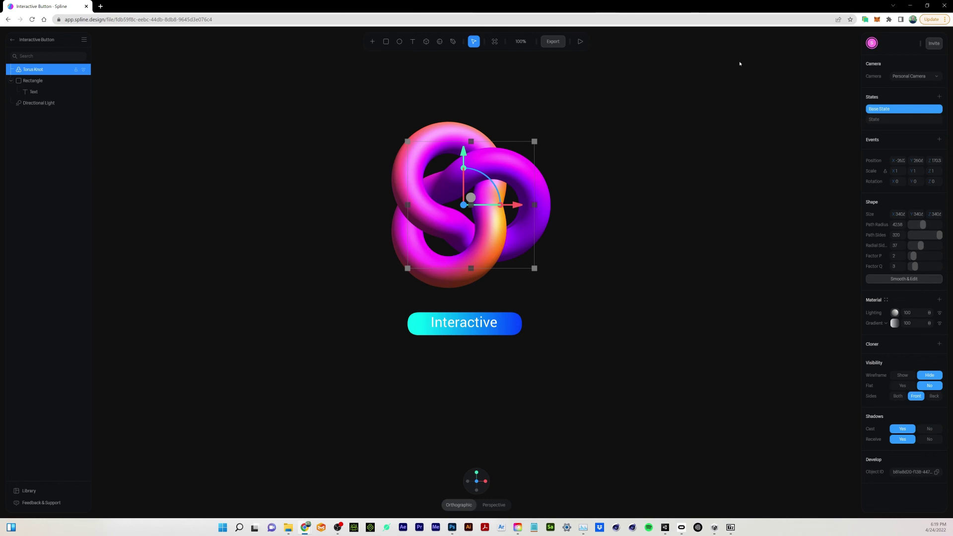
Switch the Torus Knot to its rotated State to show the blue-to-green gradient.
click(905, 120)
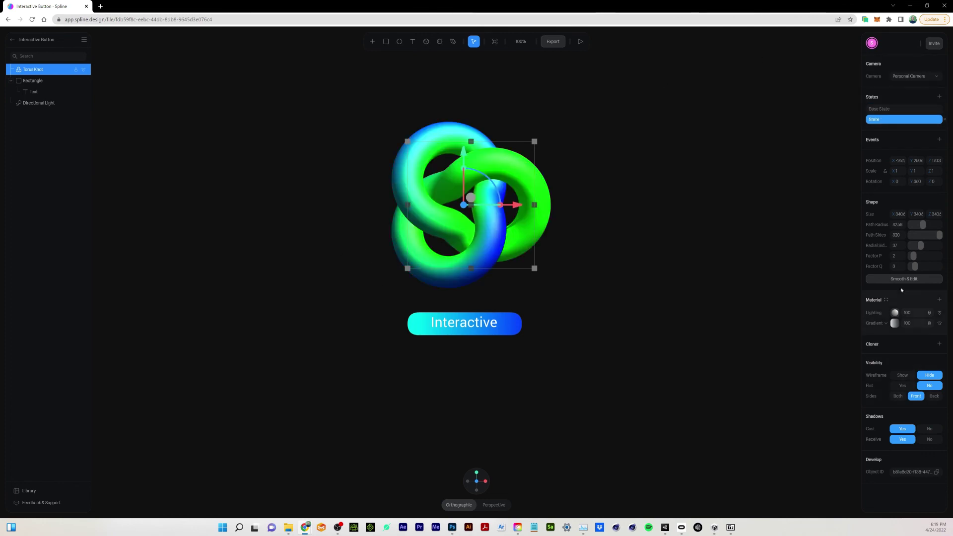